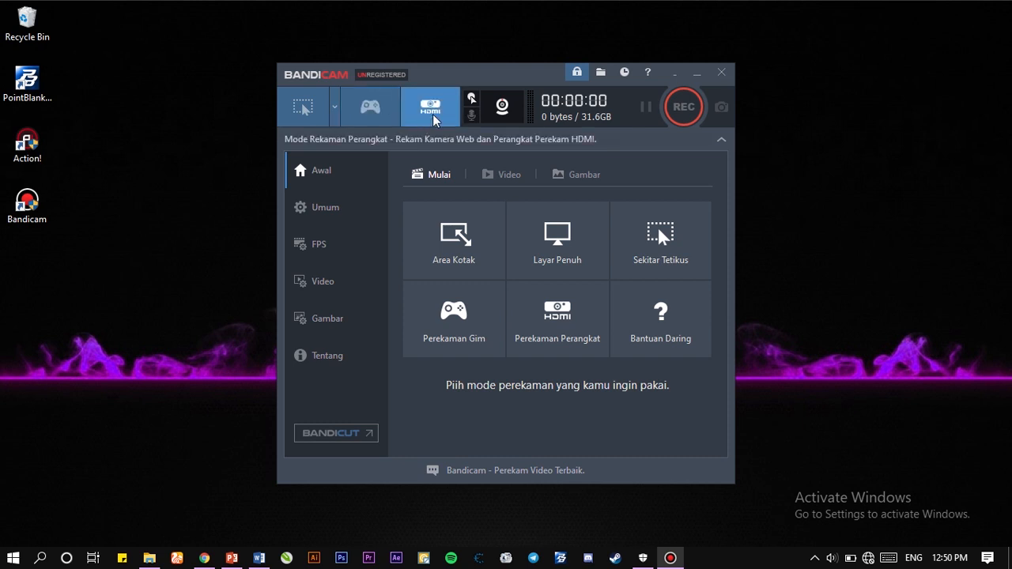
Look at the full-screen (Layar Penuh) recording mode and the recording area size options, then return to the mode selection
click(562, 256)
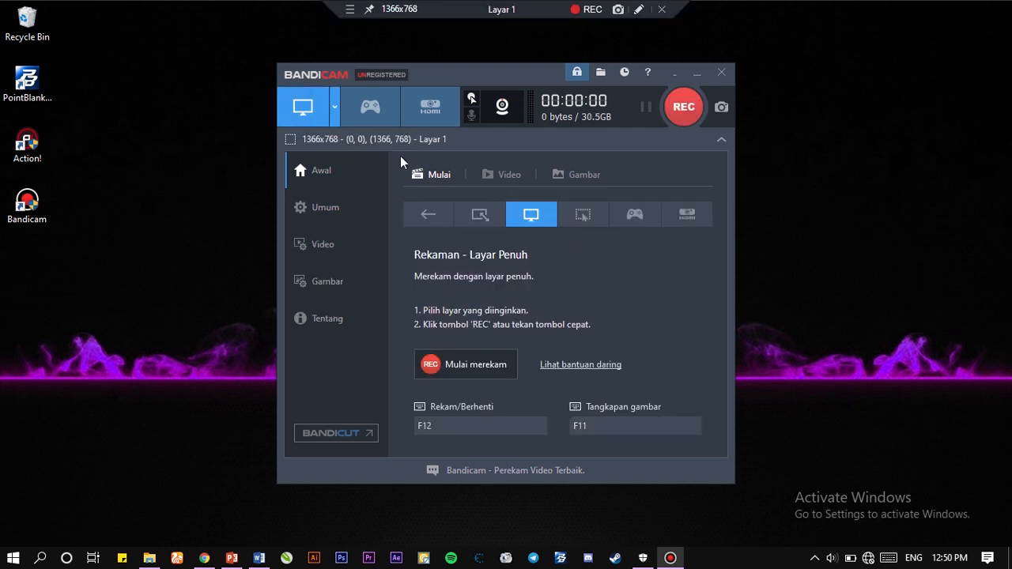
click(426, 110)
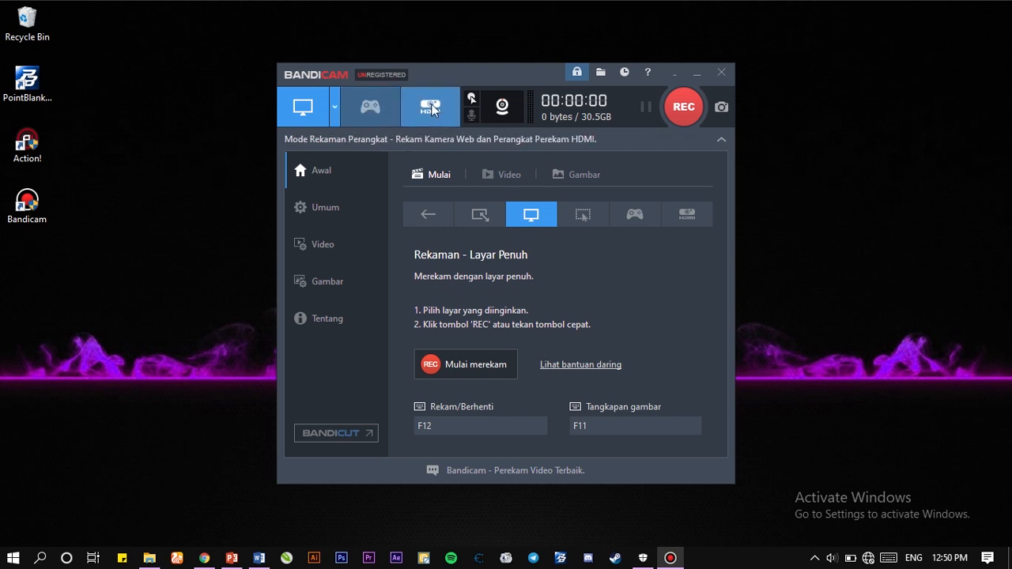
click(332, 111)
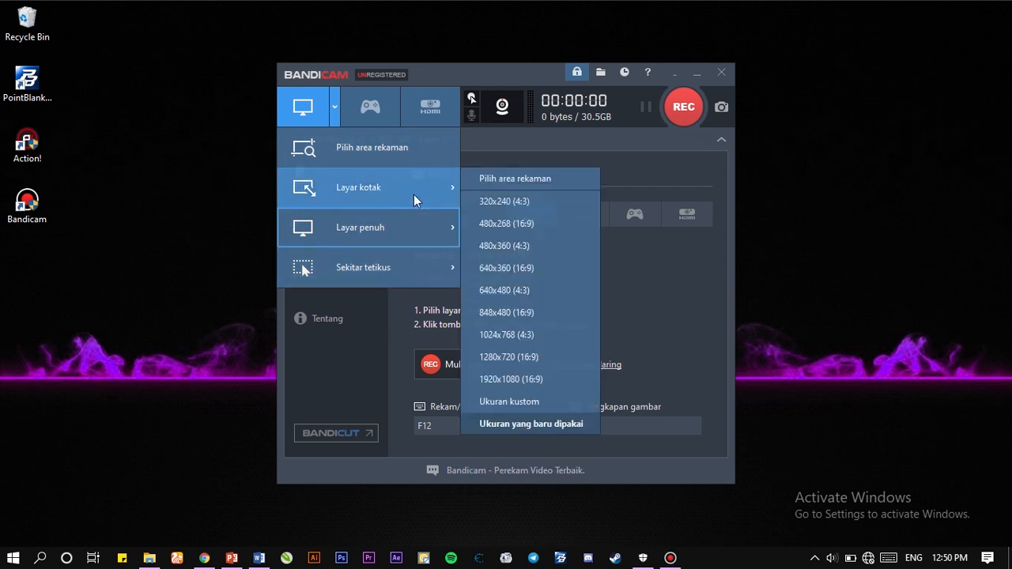
mouse_move(395, 179)
click(646, 306)
click(422, 214)
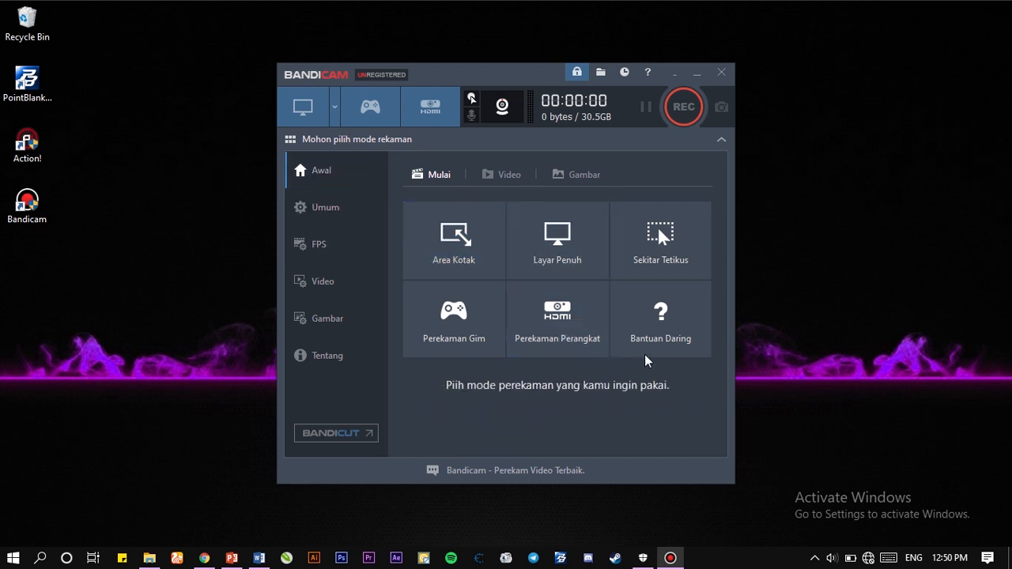
Examine the general (Umum), FPS, Video and image (Gambar) settings, ending back on the Awal page
click(346, 211)
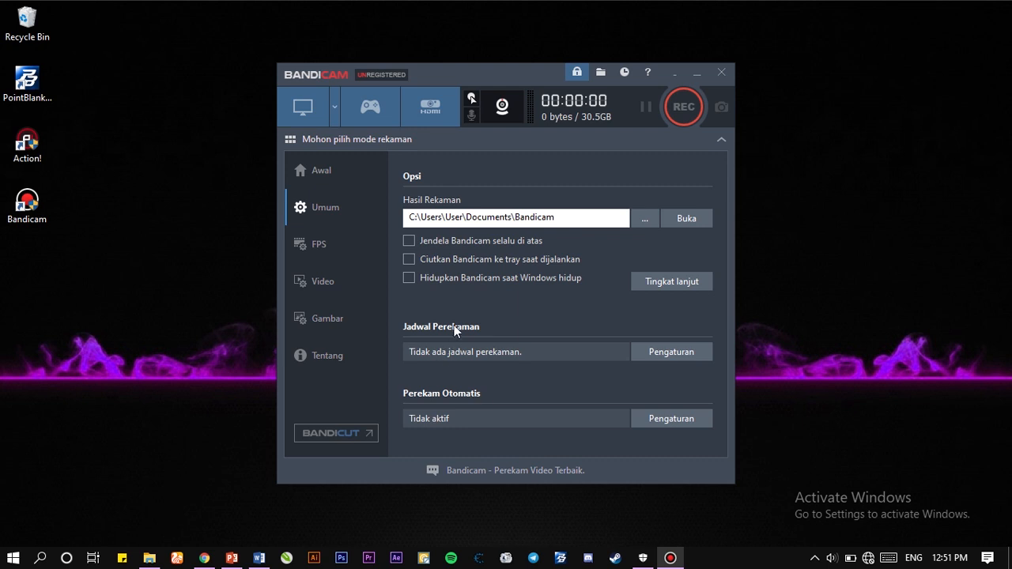
click(336, 233)
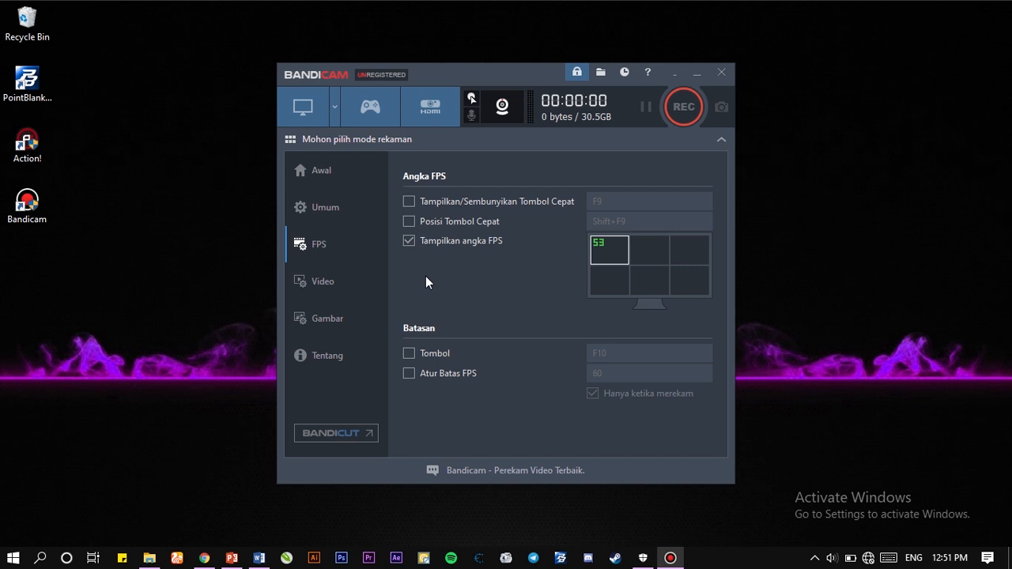
click(342, 279)
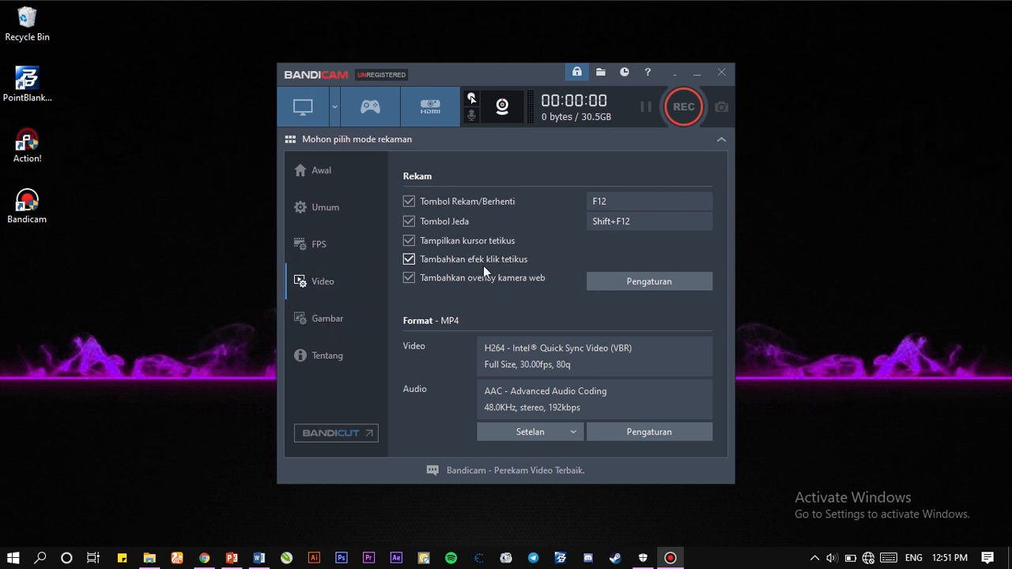
click(321, 319)
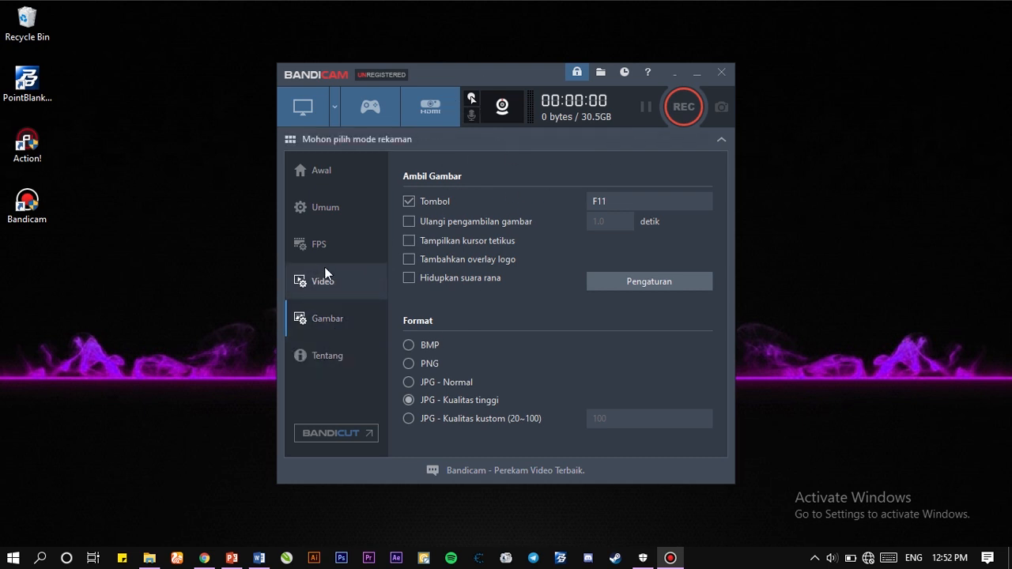
click(343, 182)
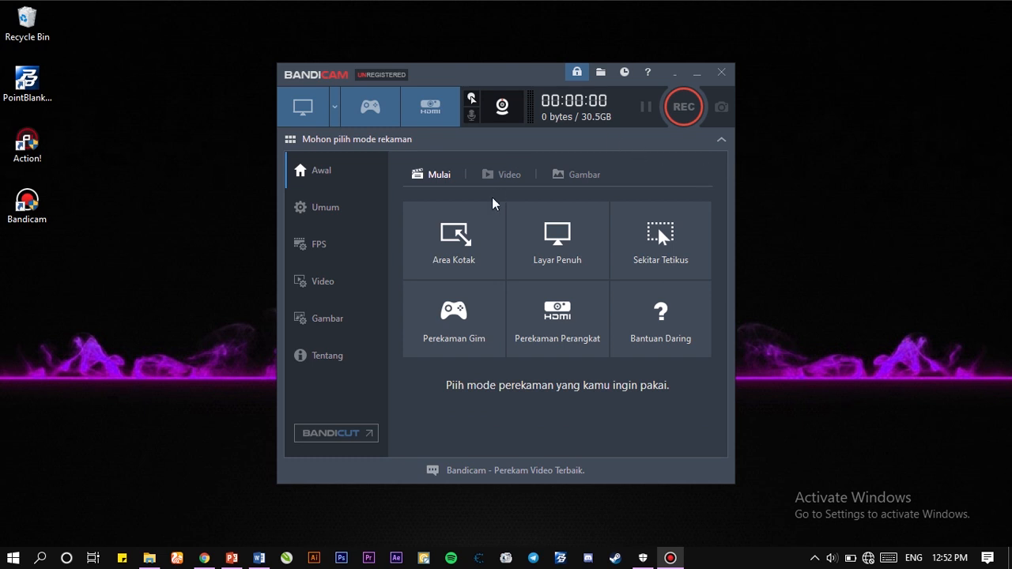
Try the Area Kotak mode by moving its capture frame, and look at the Layar Penuh mode
click(456, 251)
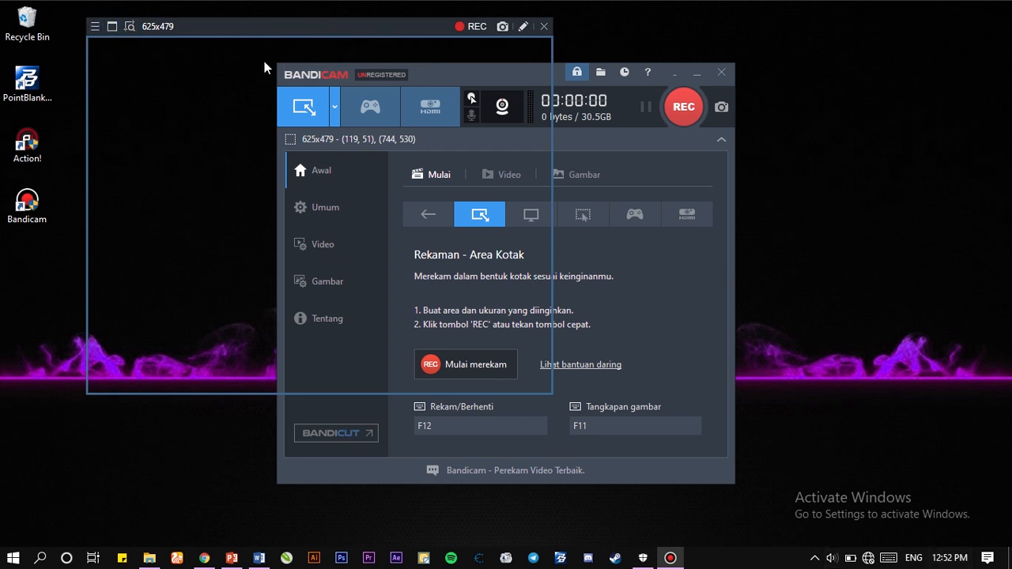
drag(281, 27, 244, 49)
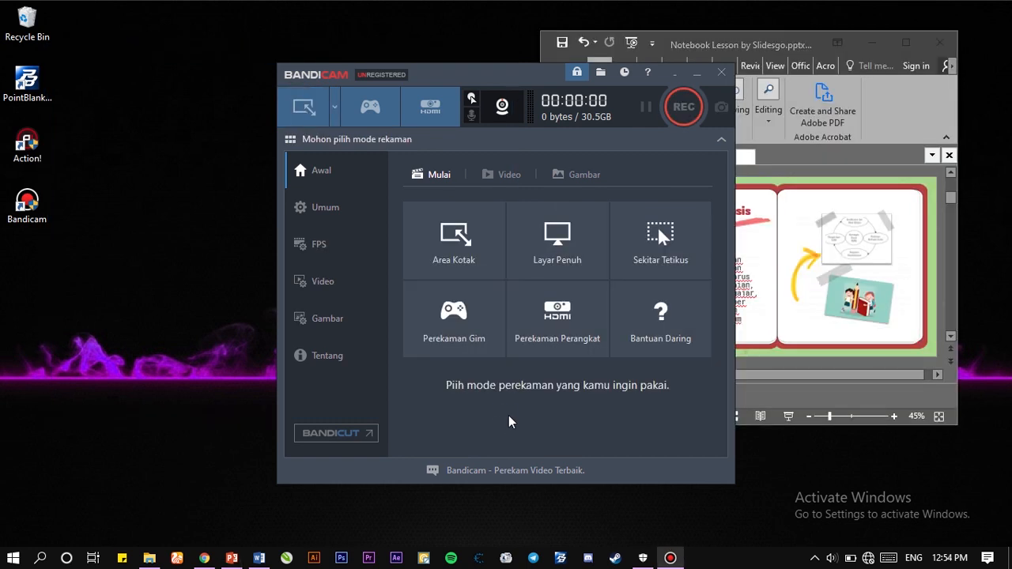
click(551, 248)
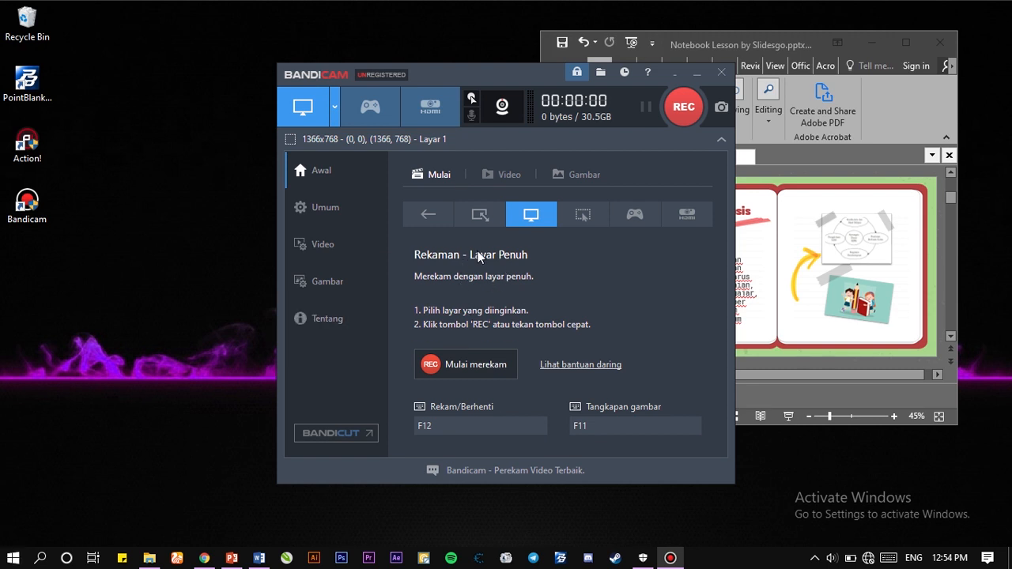
click(427, 224)
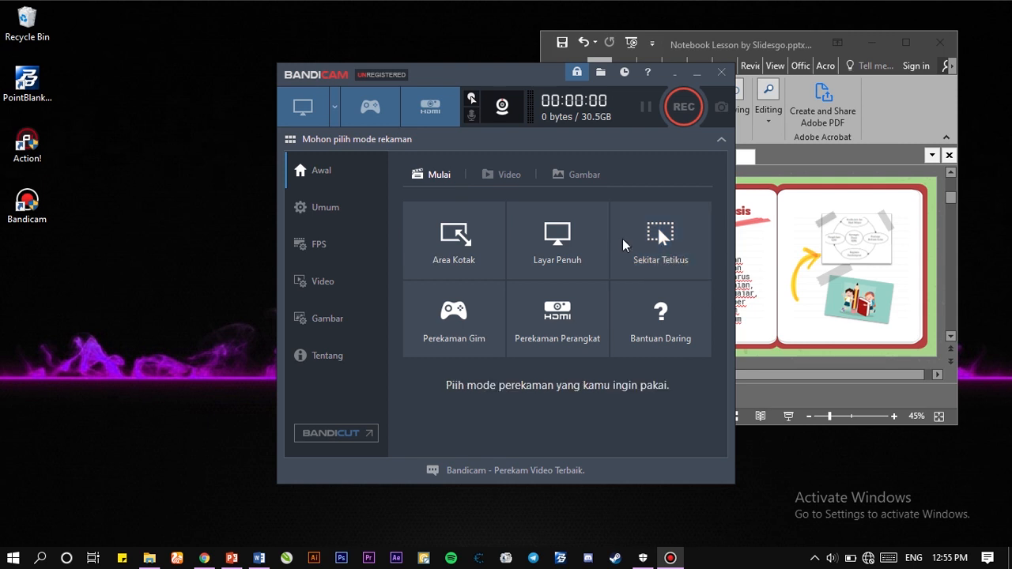
Make a short test recording in the Sekitar Tetikus mode, stop it, and return to the mode selection
click(648, 244)
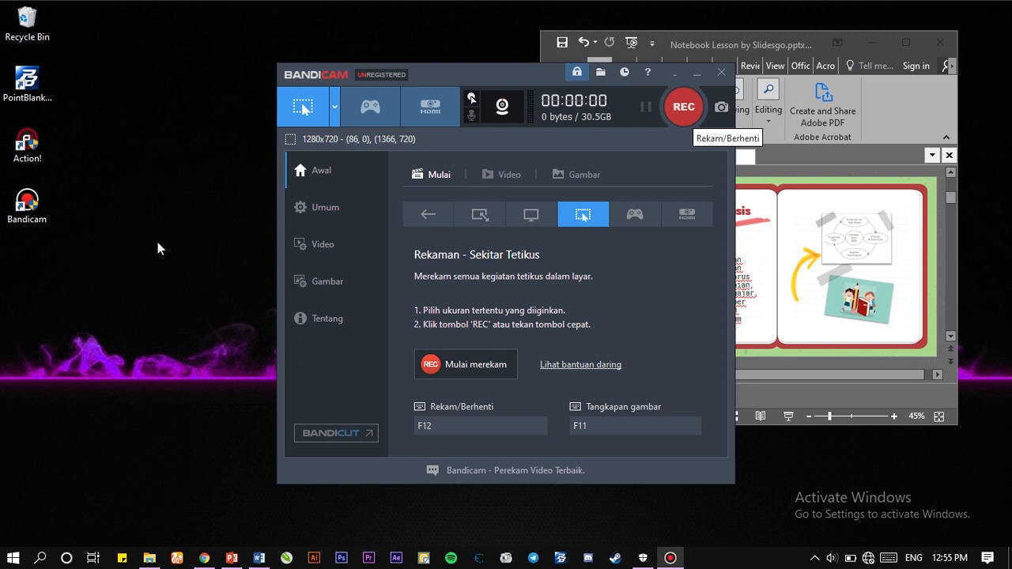
key(F12)
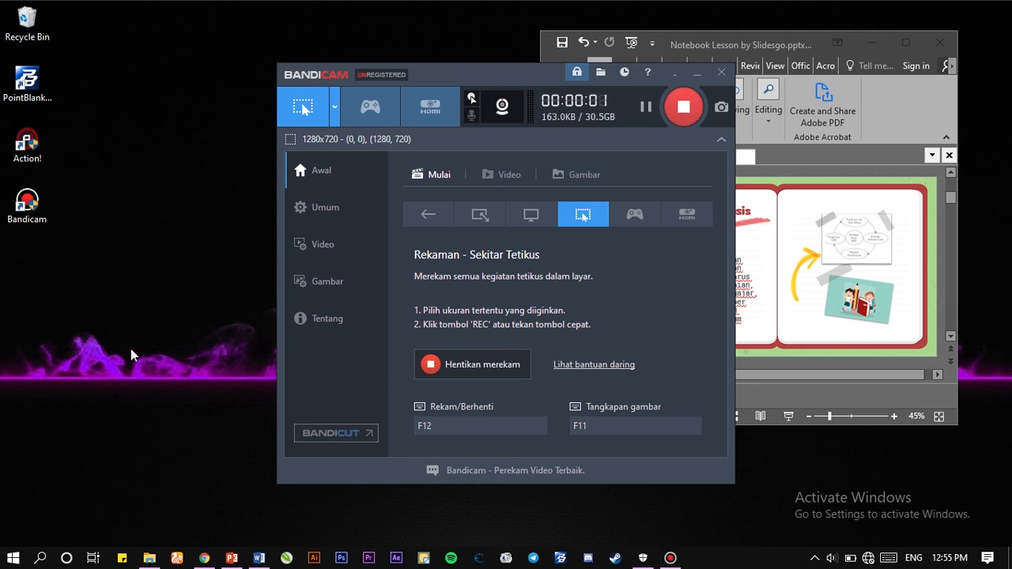
click(454, 372)
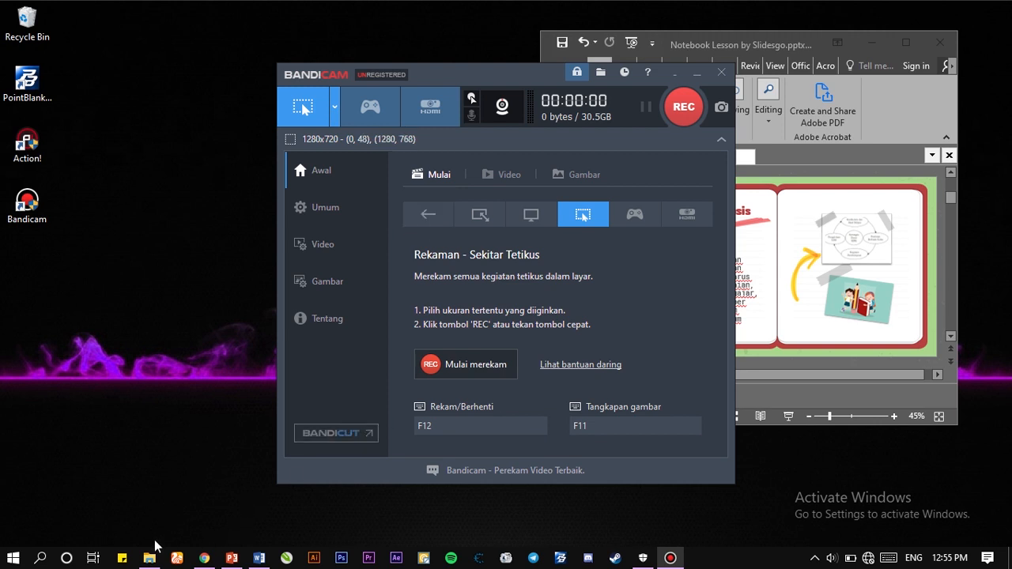
click(428, 222)
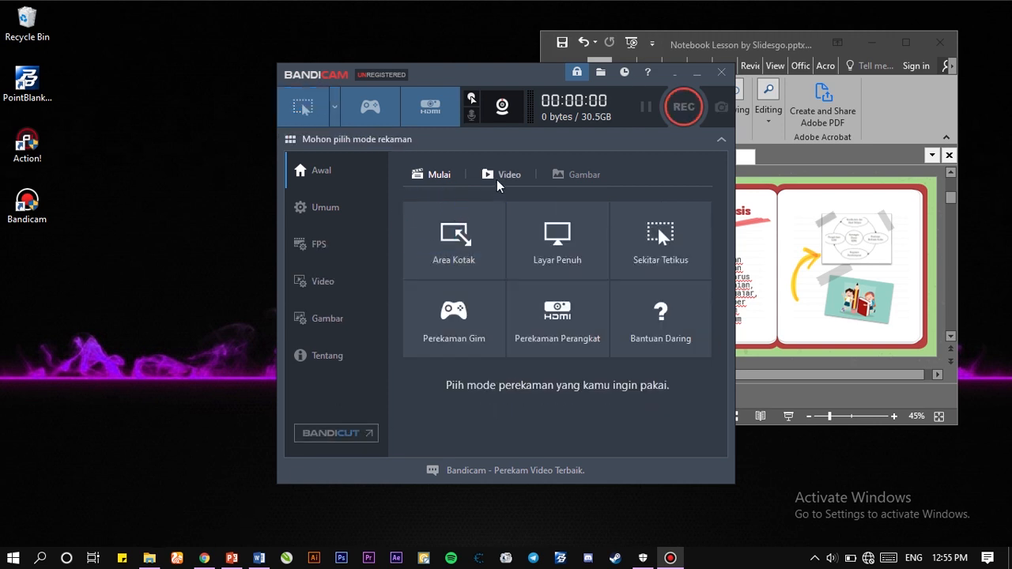
Review the list of recorded video files and go back to the recording mode choices
click(500, 178)
click(440, 176)
click(522, 176)
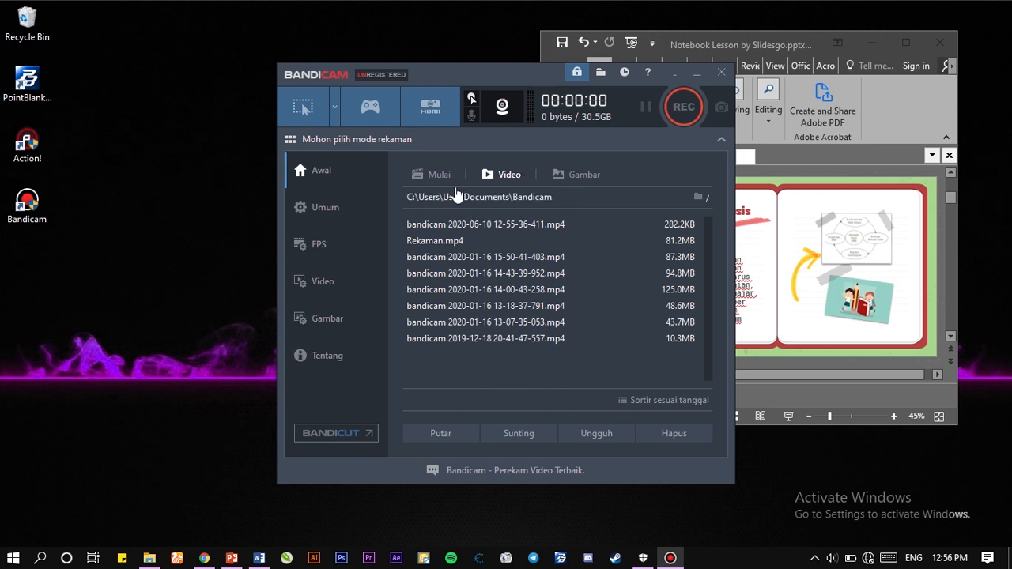
click(436, 174)
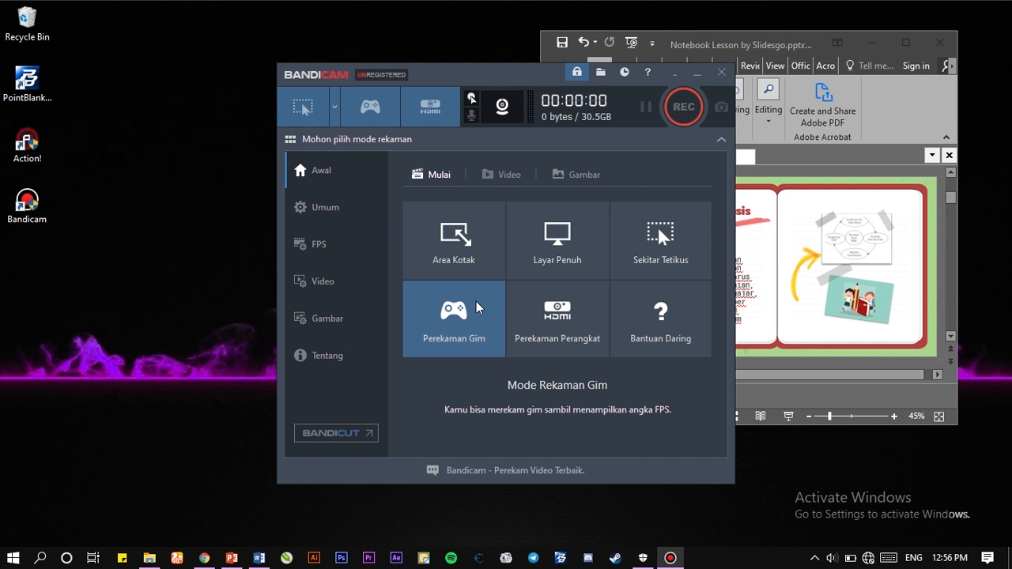
View the game recording mode (Perekaman Gim) and minimise the PowerPoint window before returning to the mode selection
click(441, 349)
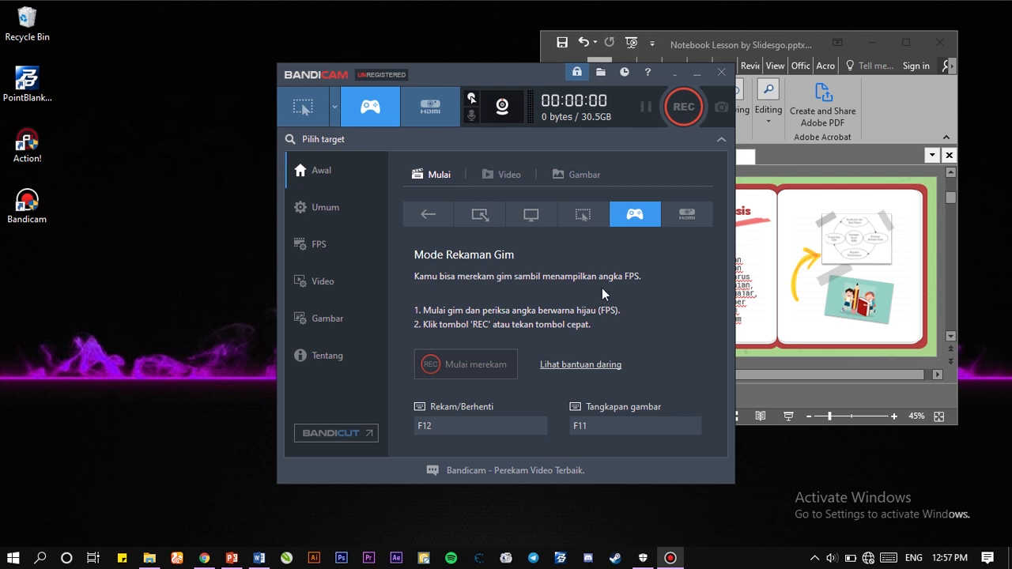
click(869, 42)
click(869, 42)
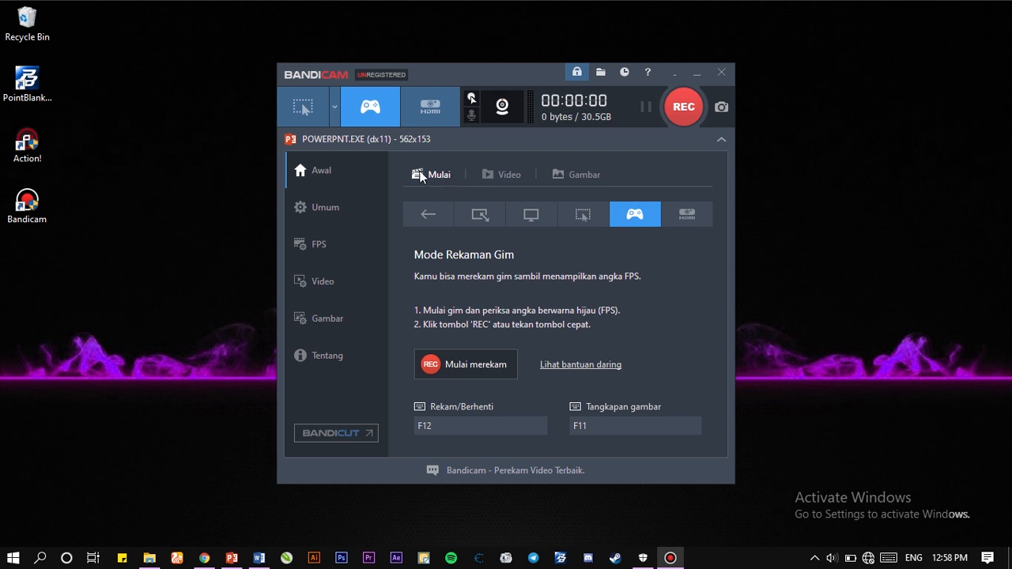
click(424, 212)
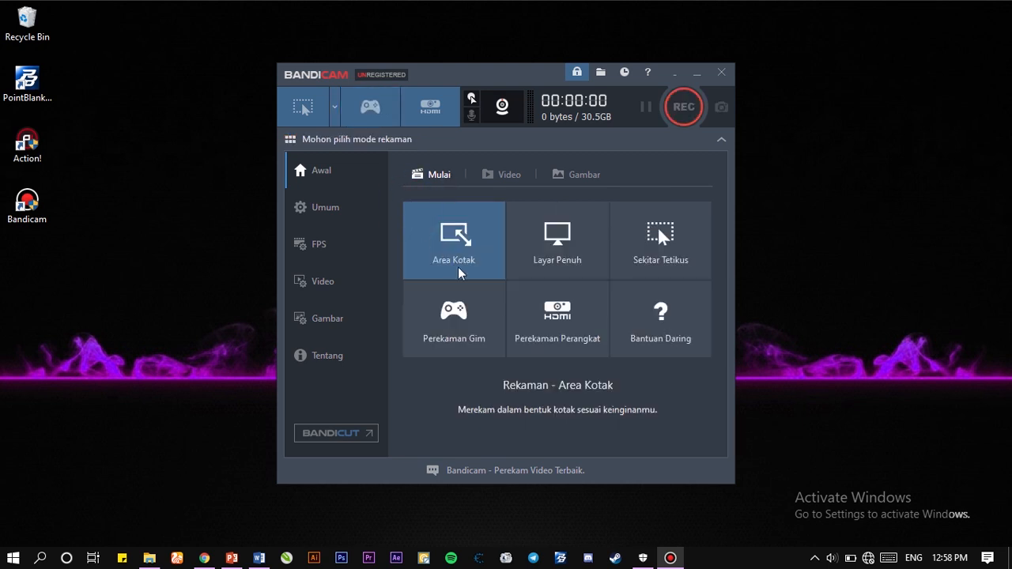
Inspect the device options of the Perekaman Perangkat mode and close them without choosing a device
click(561, 332)
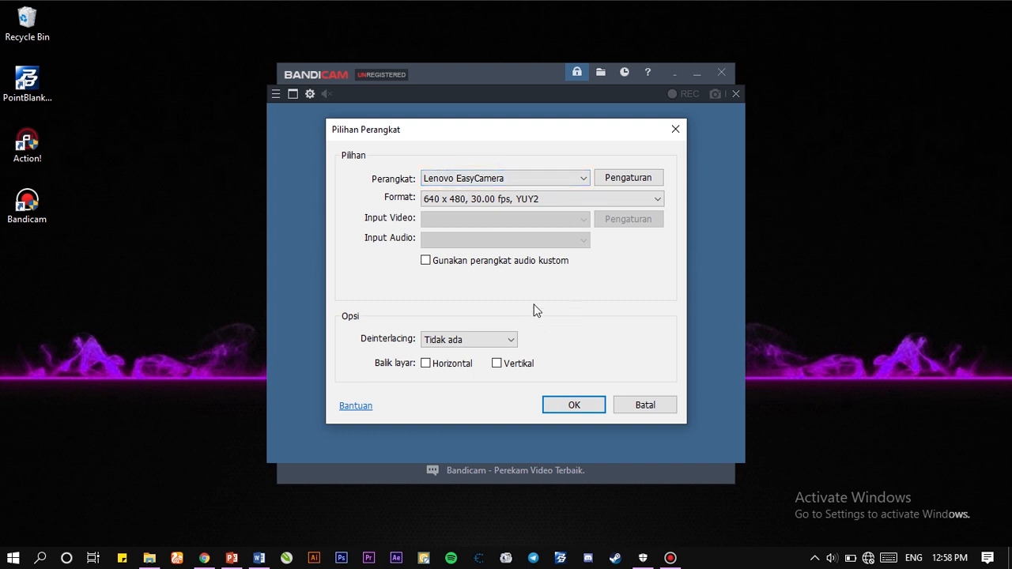
click(639, 405)
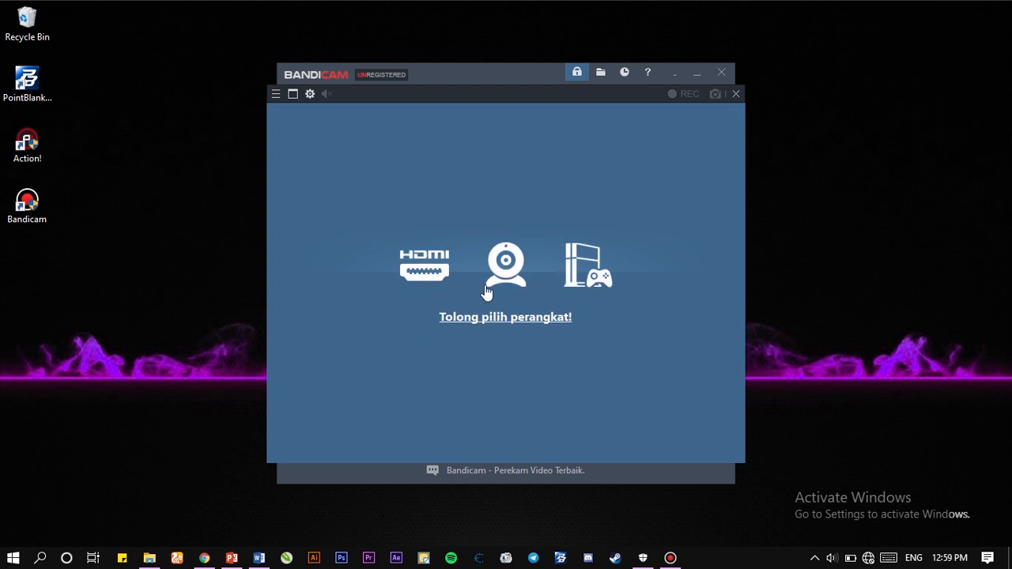
click(736, 94)
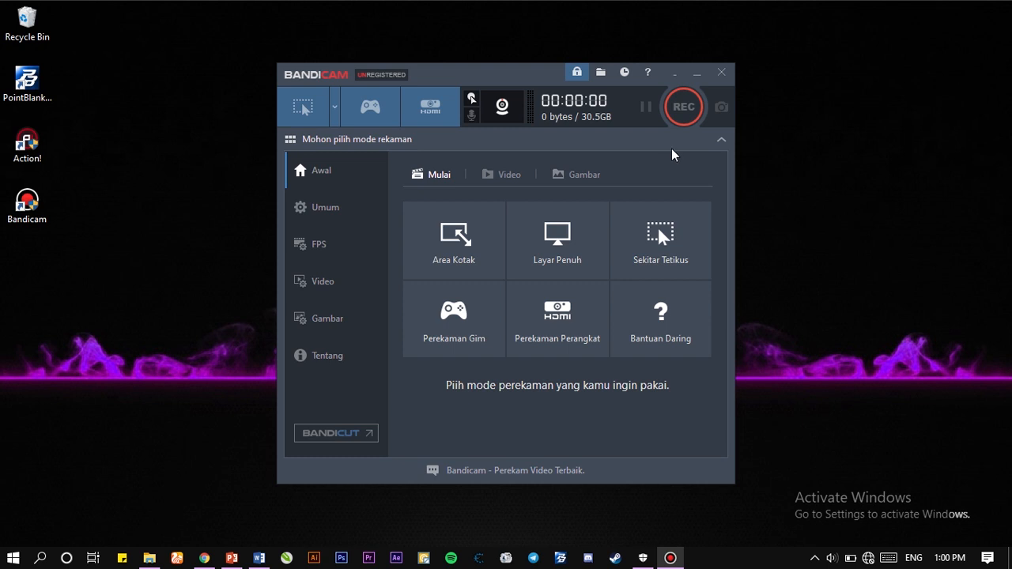
Select the full-screen (Layar Penuh) recording mode
click(573, 241)
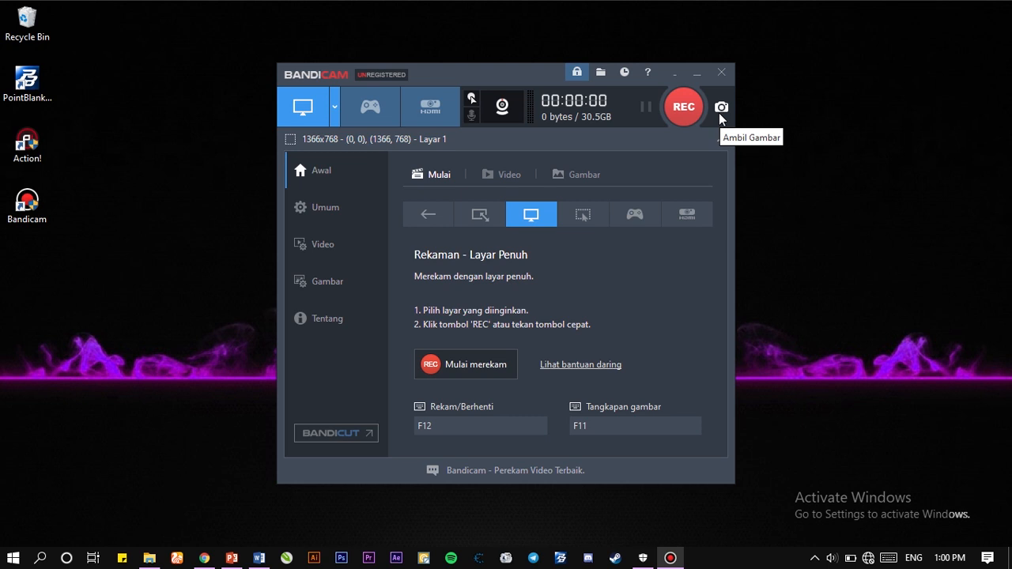
click(506, 105)
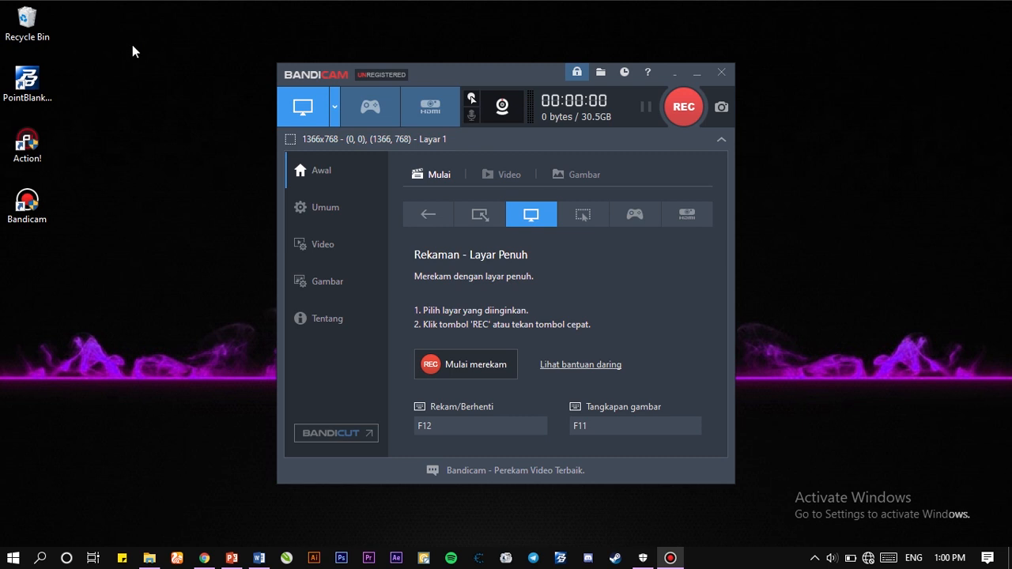
Examine the mouse effect (Tetikus) and sound (Suara) recording settings, closing both without changes
click(473, 97)
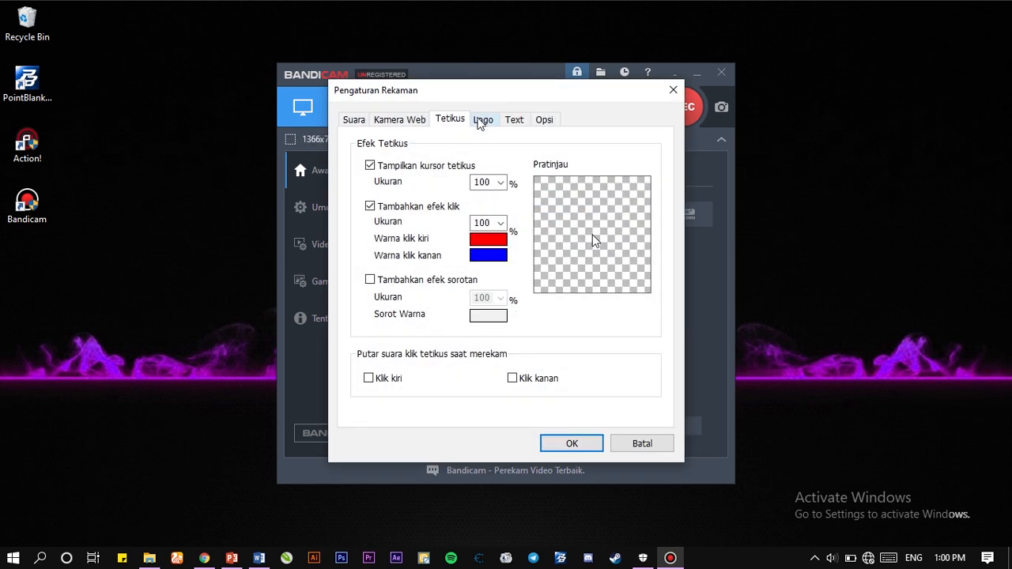
click(676, 95)
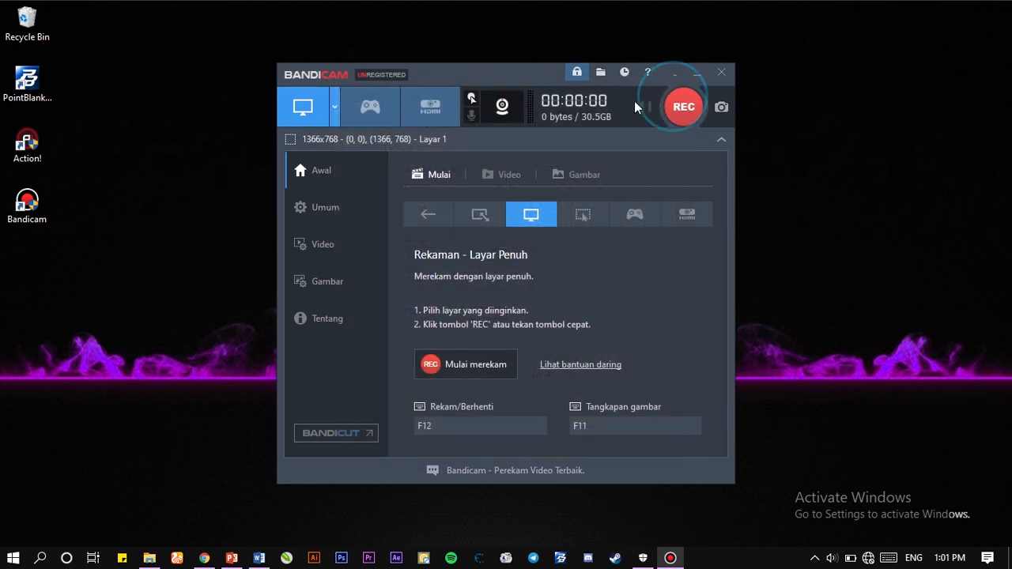
click(479, 99)
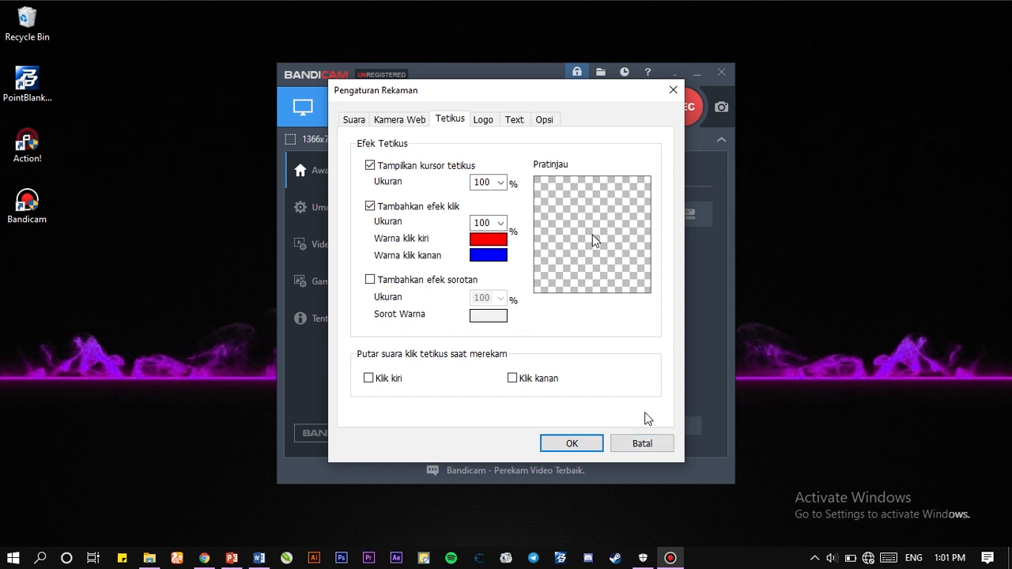
click(635, 446)
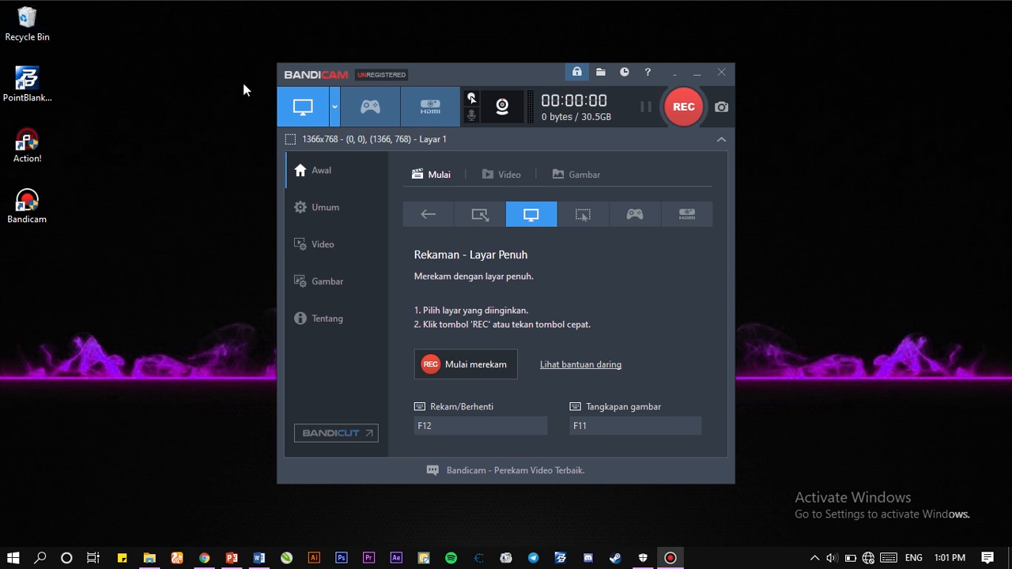
click(470, 118)
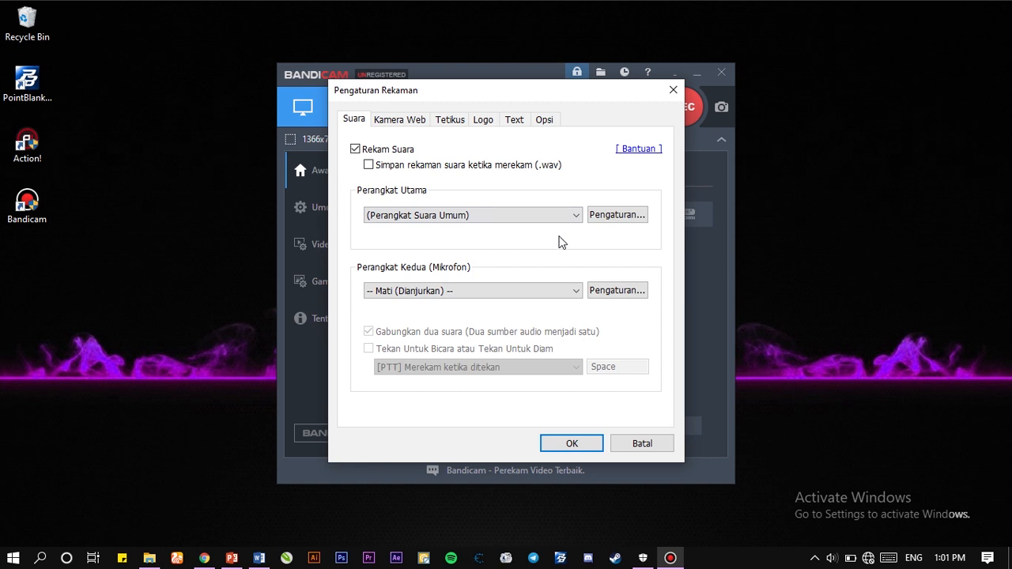
click(628, 444)
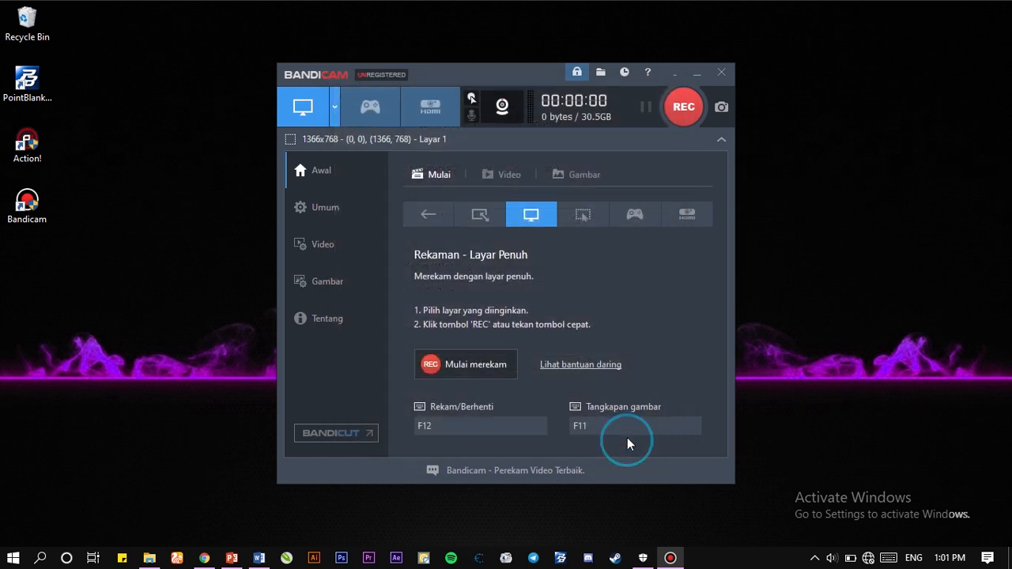
Open the webcam (Kamera Web) recording settings and inspect the available camera devices and formats without changing them
click(502, 106)
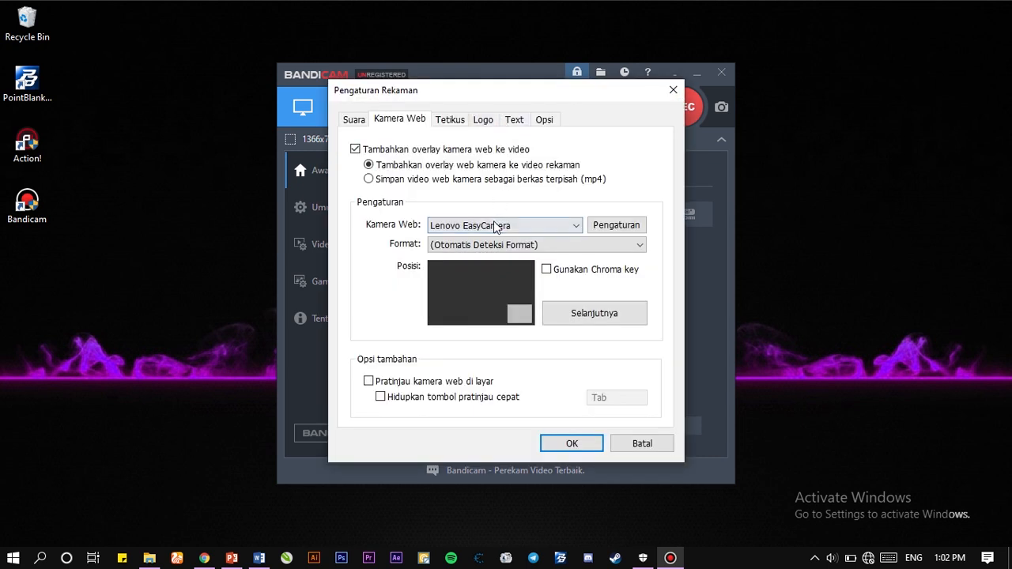
click(558, 226)
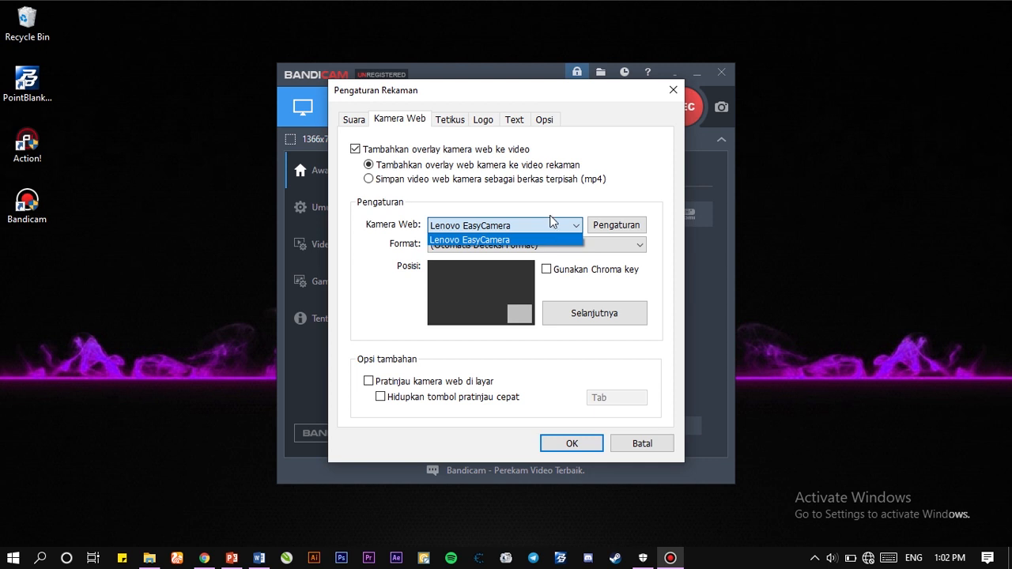
click(550, 227)
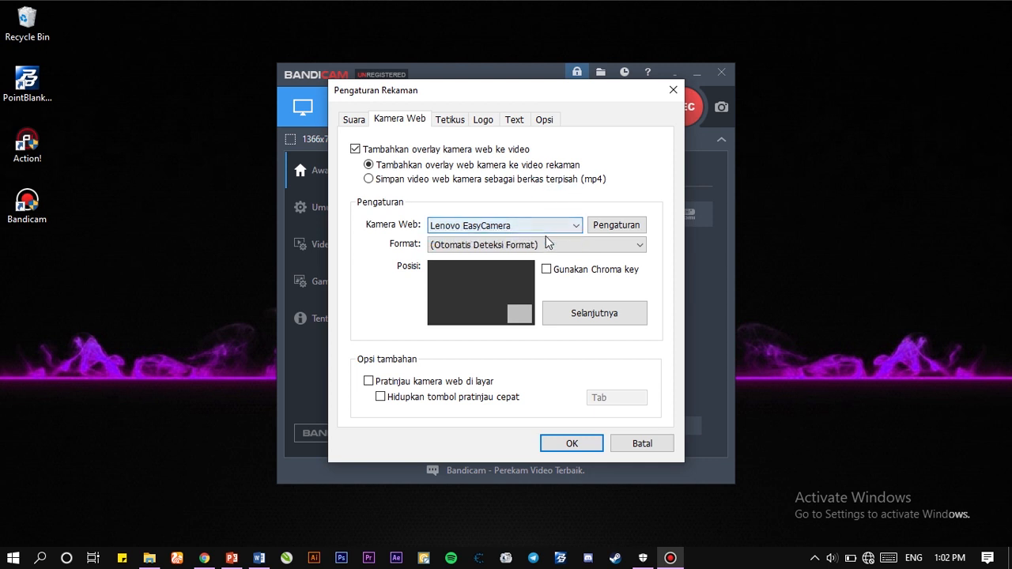
click(550, 246)
click(550, 247)
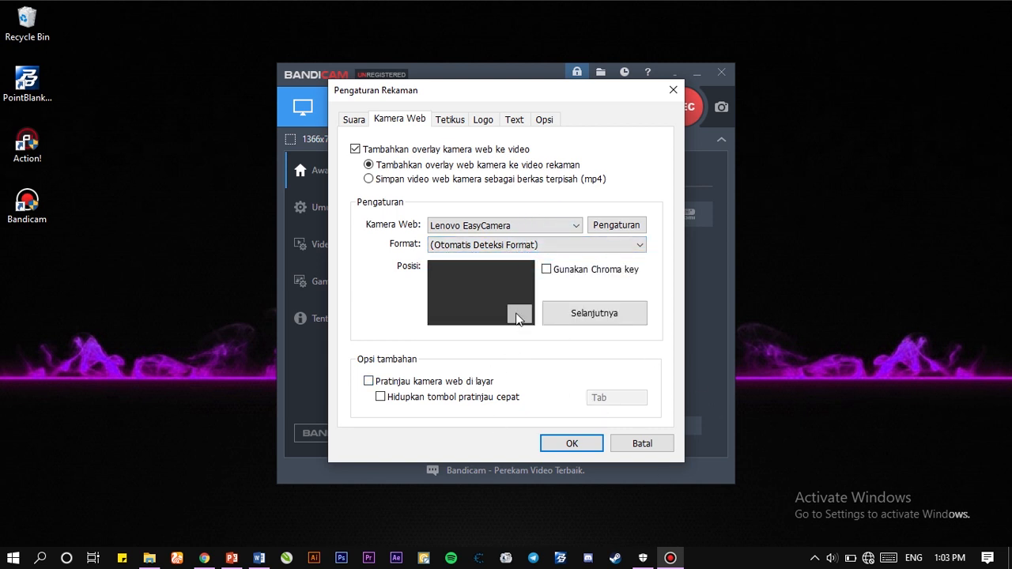
Preview the four corner positions and the full-size webcam overlay, close the webcam settings without saving, and return to the recording mode selection
click(469, 311)
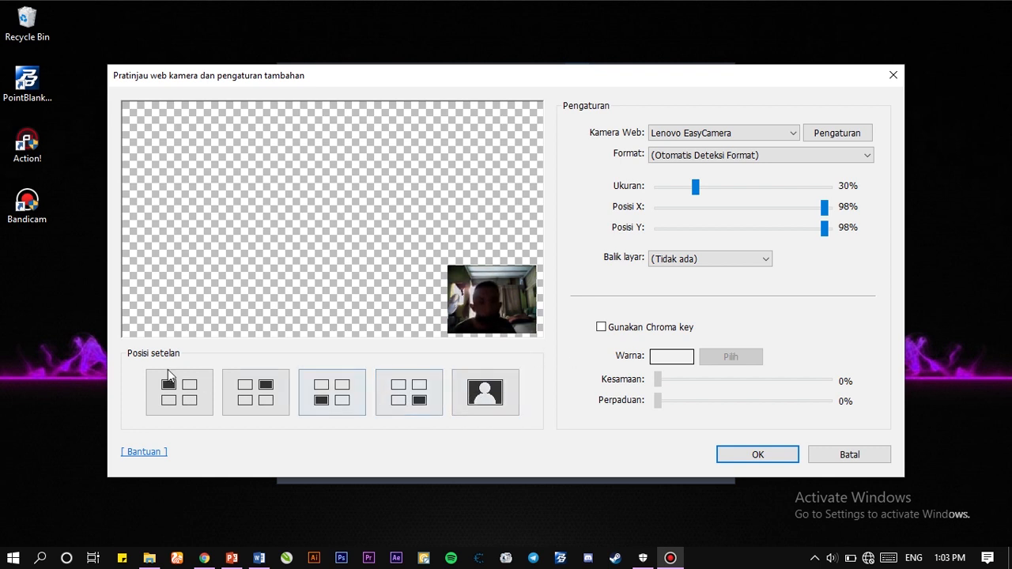
click(152, 386)
click(266, 400)
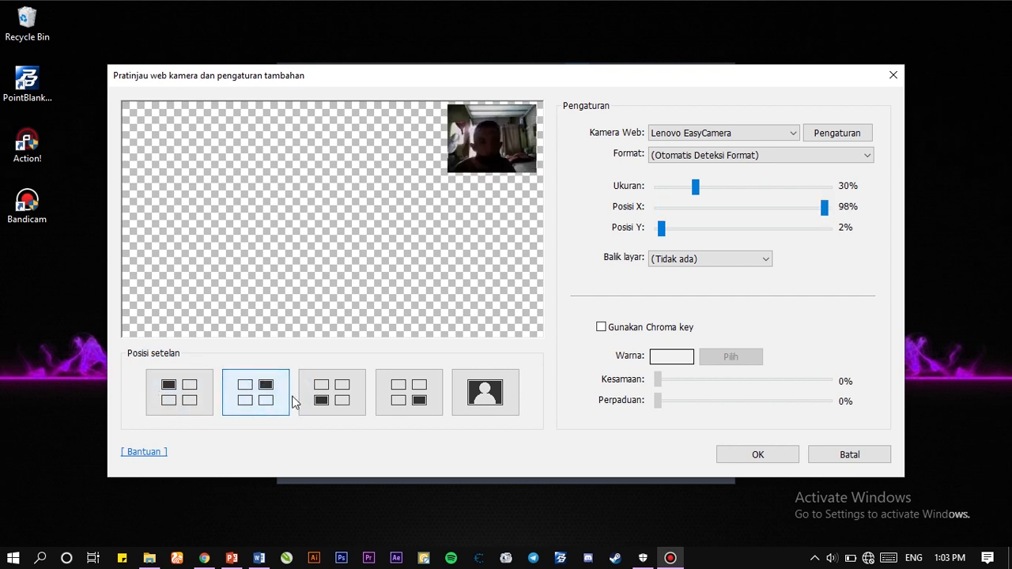
click(338, 401)
click(401, 401)
click(470, 407)
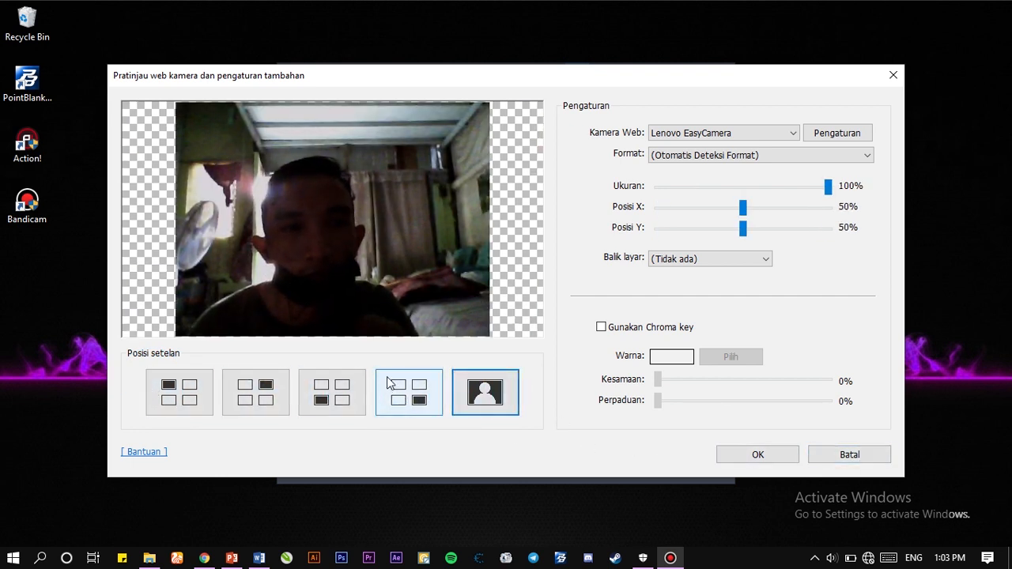
click(756, 448)
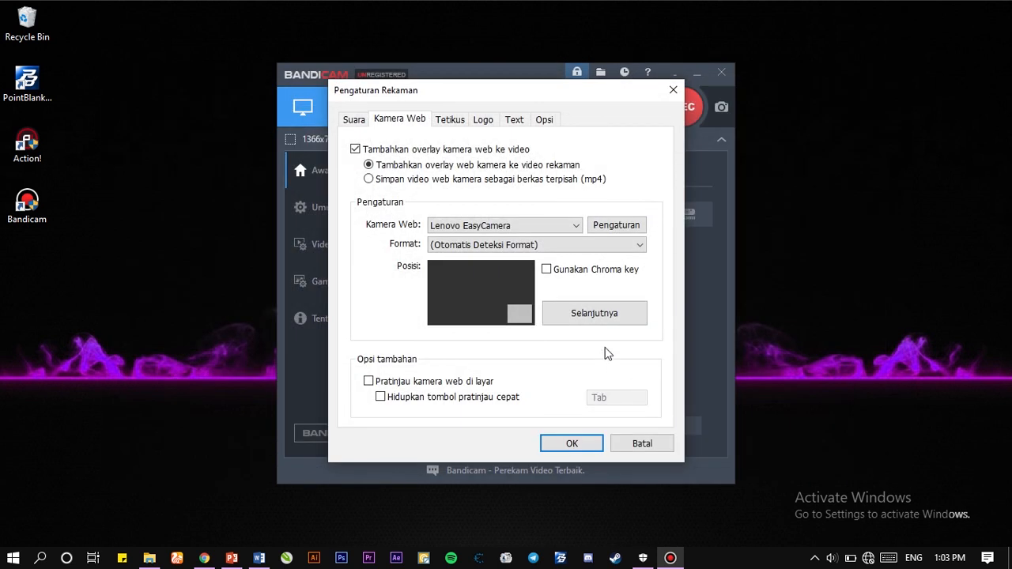
click(649, 447)
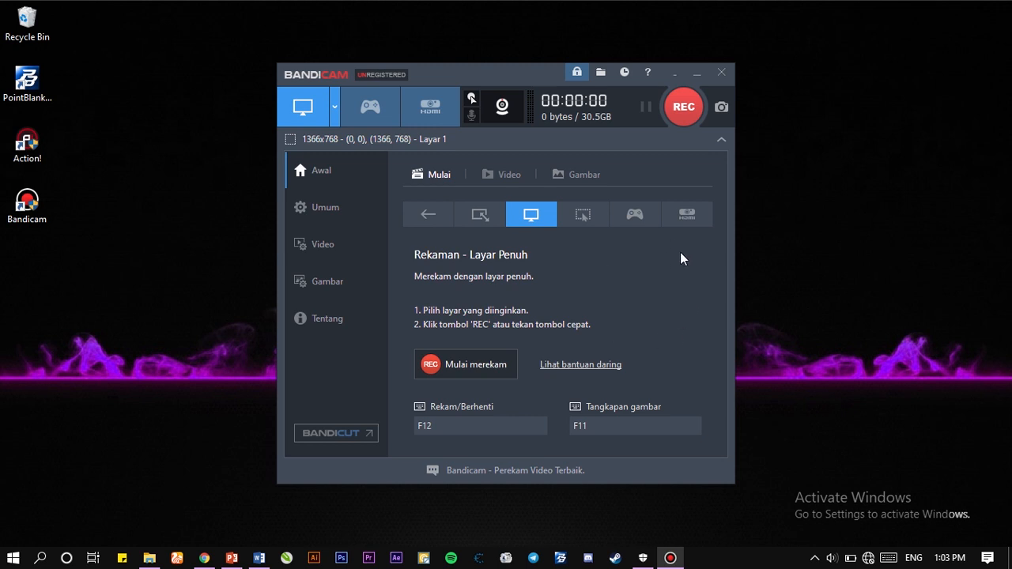
click(430, 216)
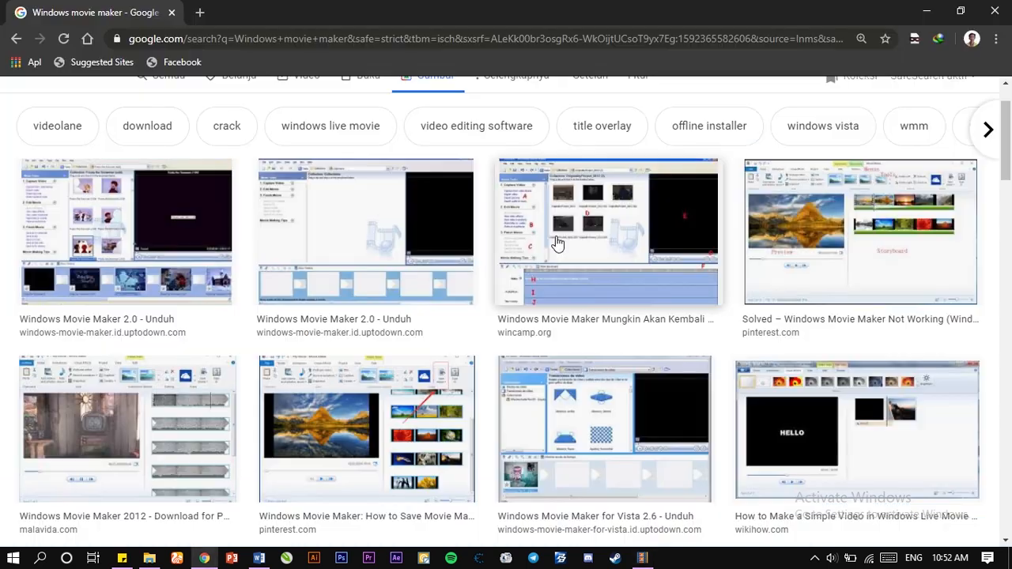
Enlarge the wincamp.org picture of the Windows Movie Maker interface in Chrome and switch to Movie Maker
click(557, 239)
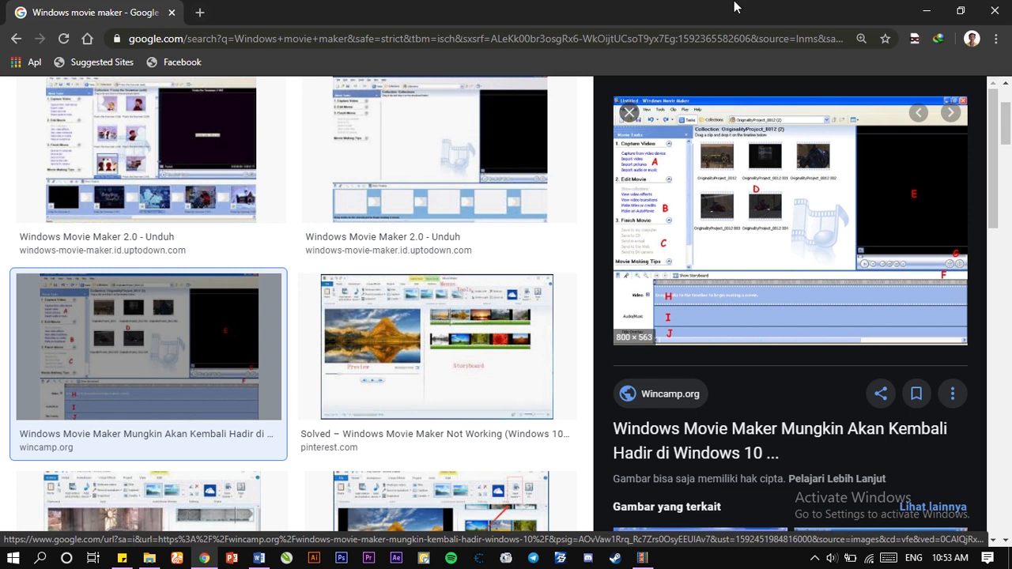
click(642, 558)
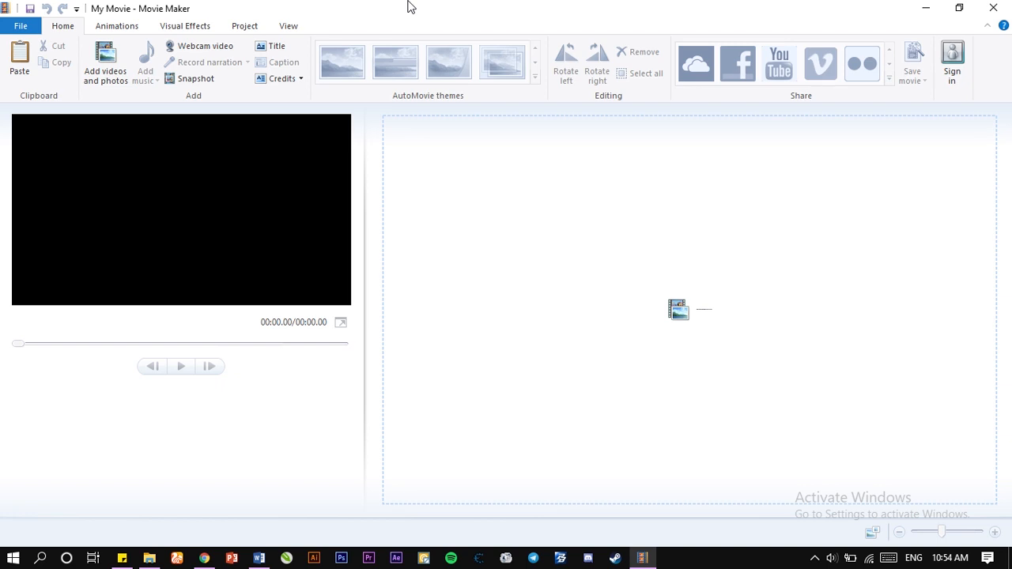
Look through Movie Maker's Animations, Visual Effects, Project, View, File and Home command groups
click(125, 29)
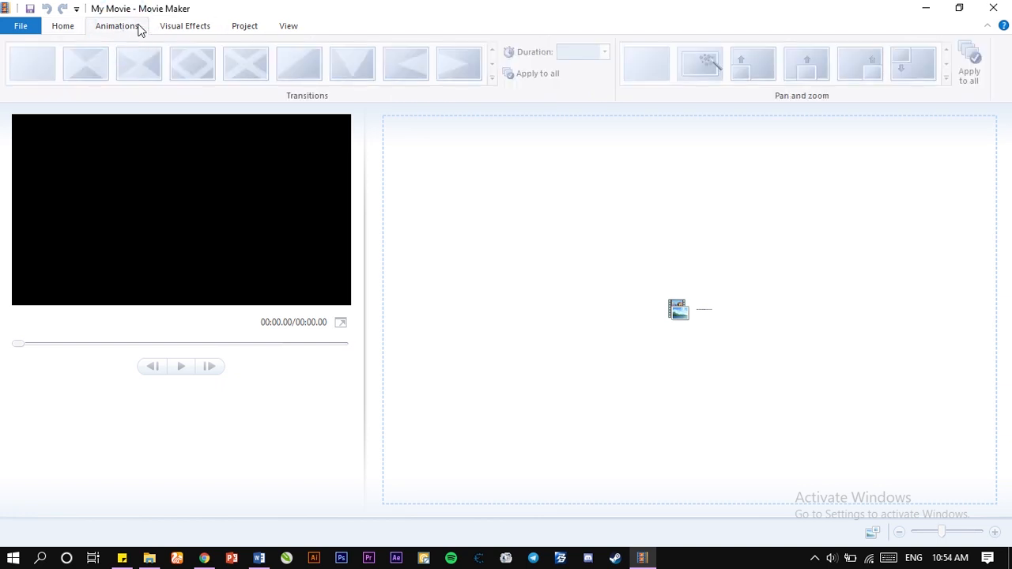
click(178, 30)
click(237, 27)
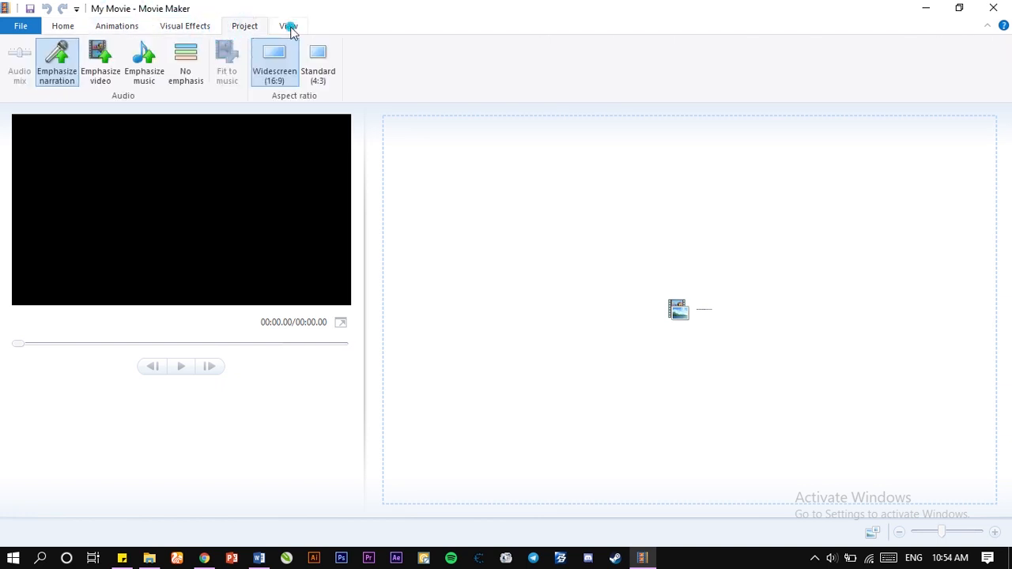
click(291, 28)
click(21, 27)
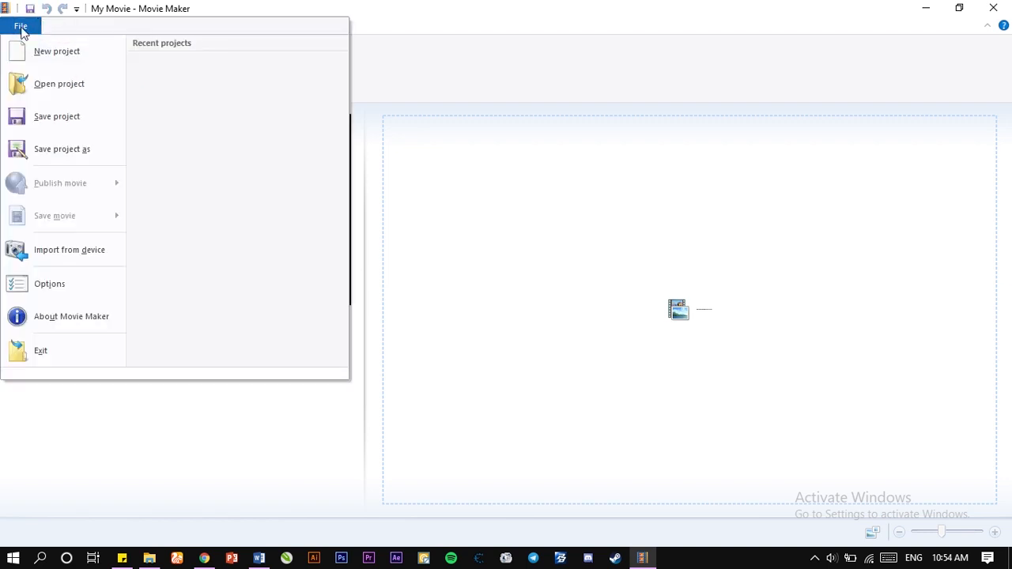
click(20, 28)
click(64, 27)
click(116, 27)
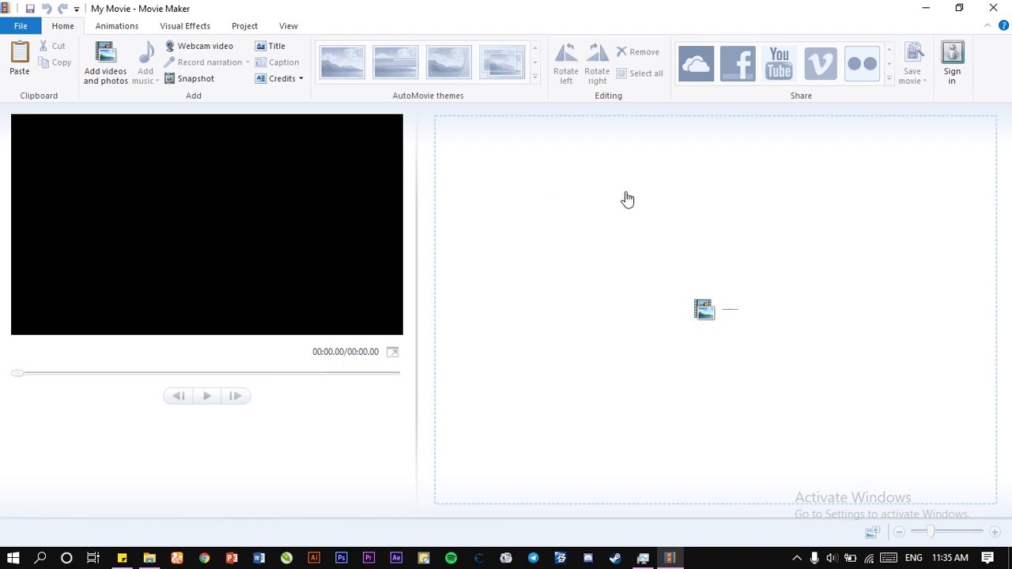
click(707, 311)
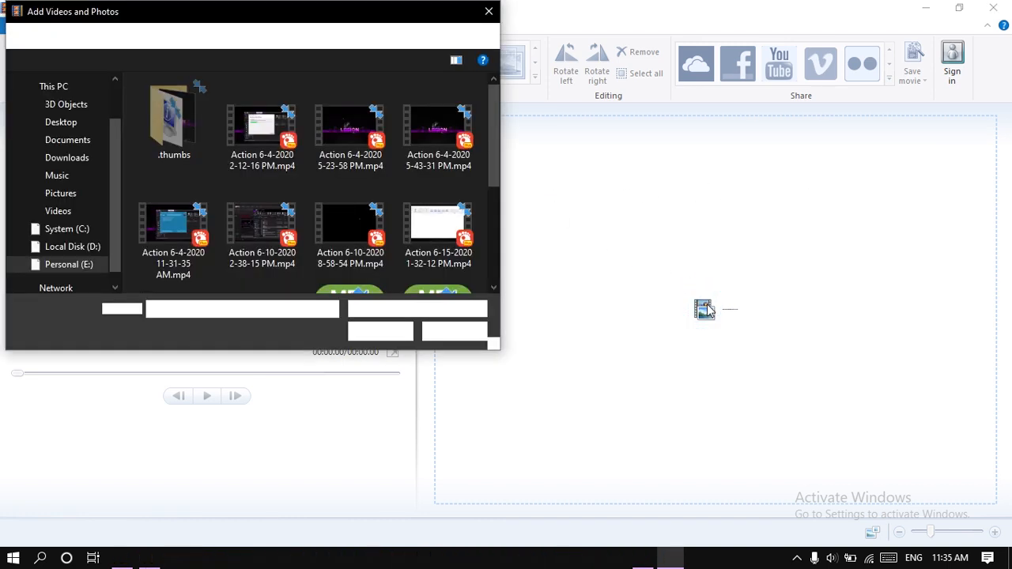
click(456, 333)
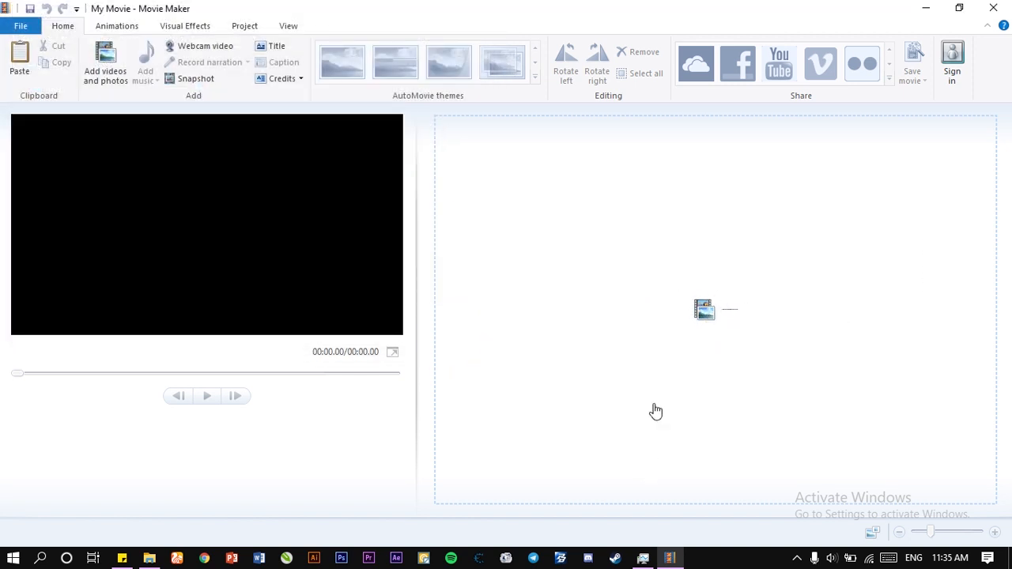
click(703, 309)
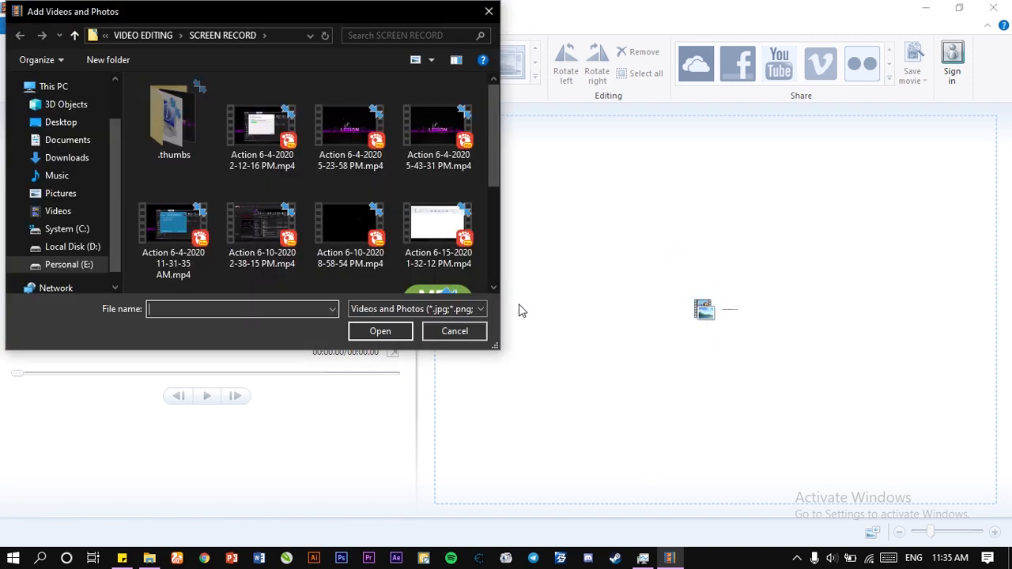
scroll(332, 174, down, 5)
click(431, 196)
click(430, 202)
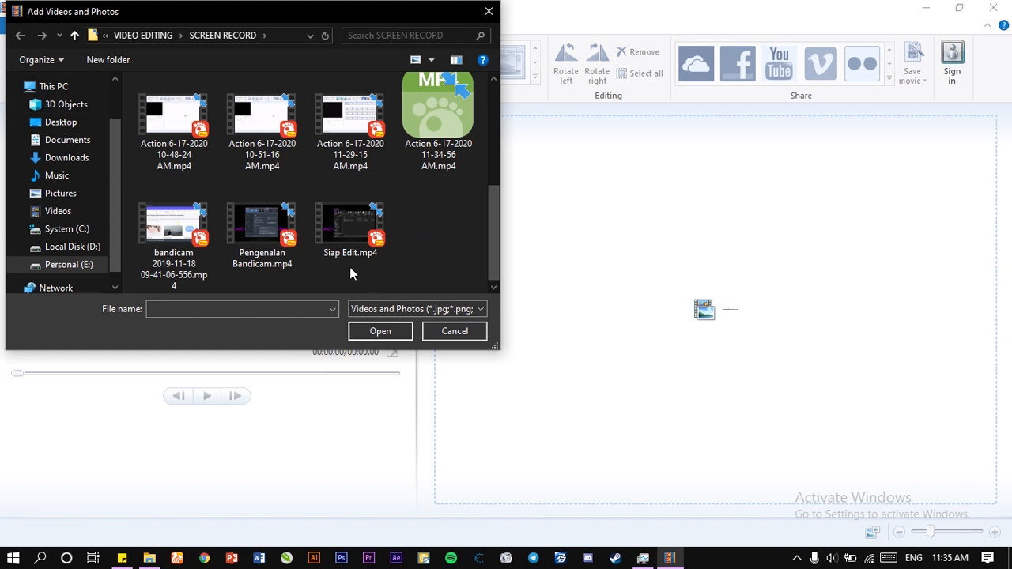
click(180, 237)
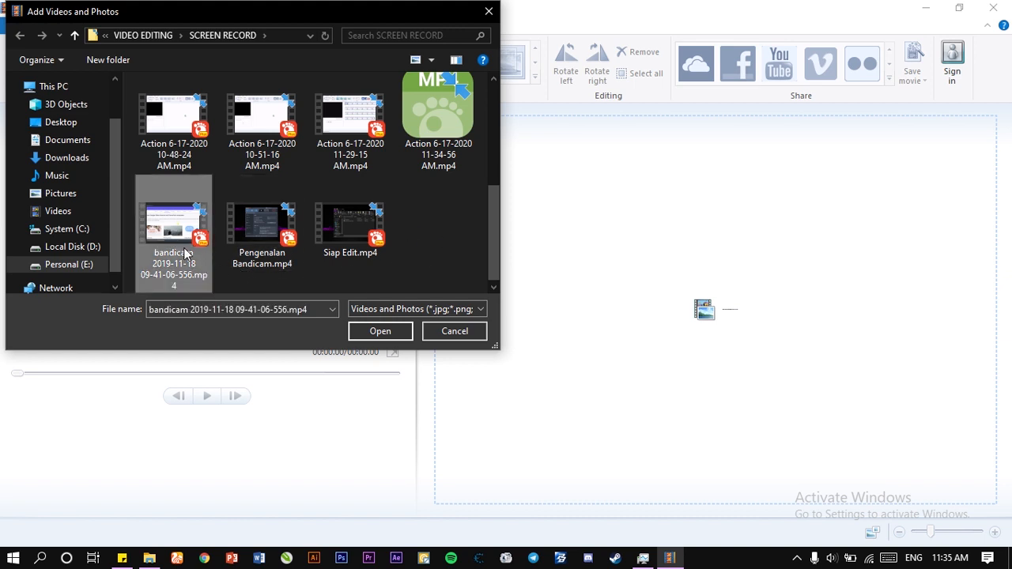
click(378, 332)
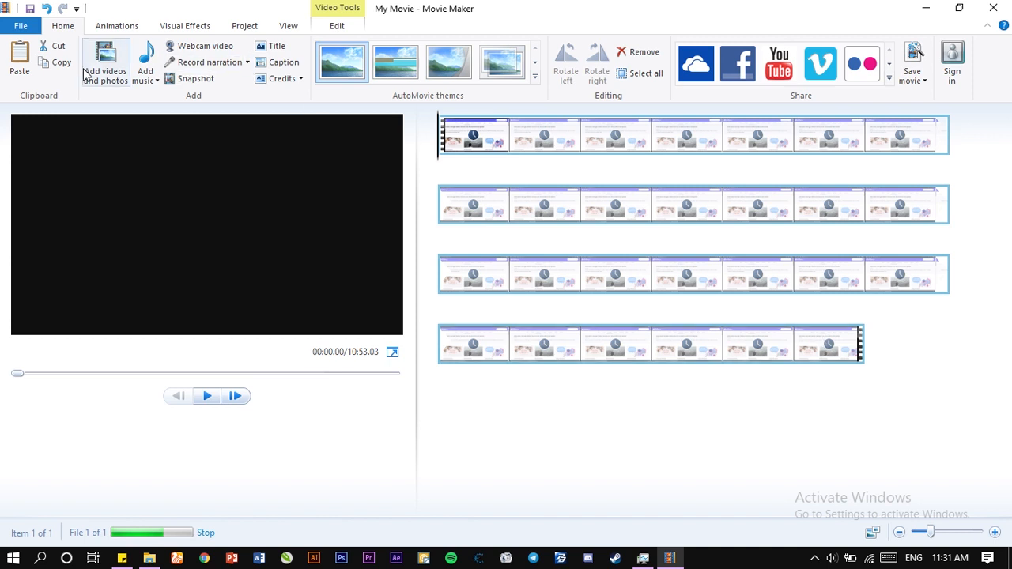
Inspect the options for adding music and recording narration, closing both without choosing any
click(141, 82)
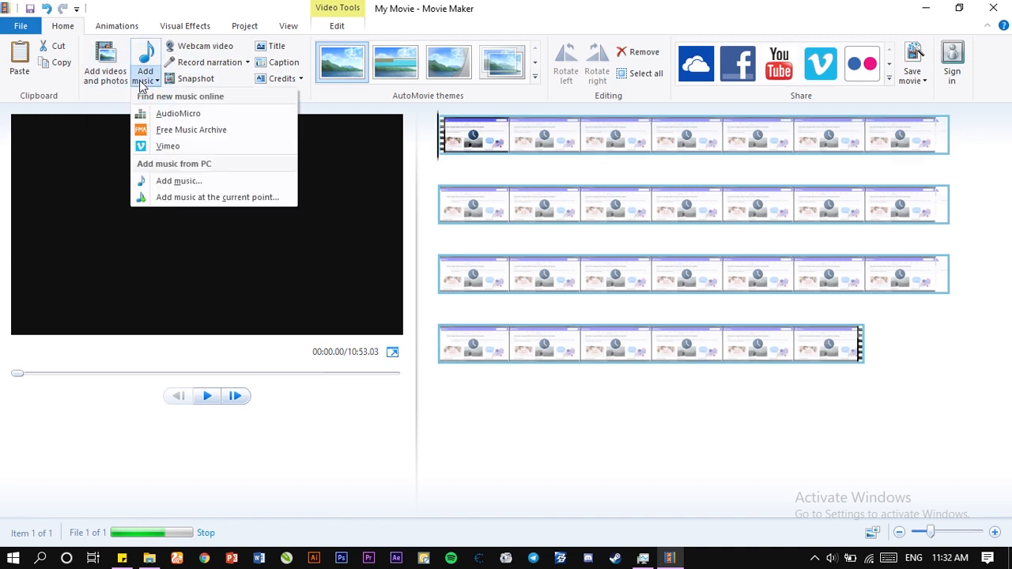
click(141, 82)
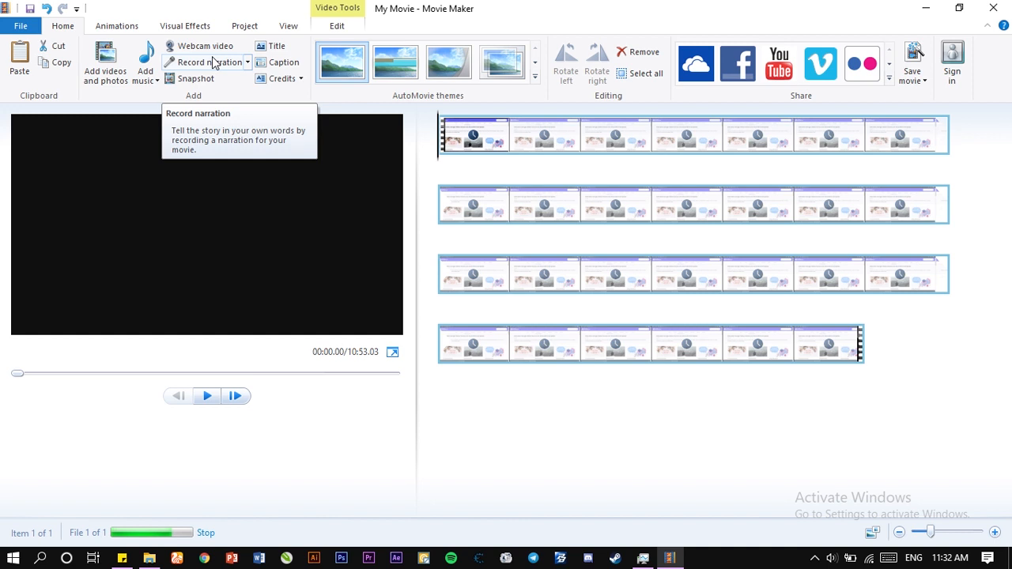
click(248, 63)
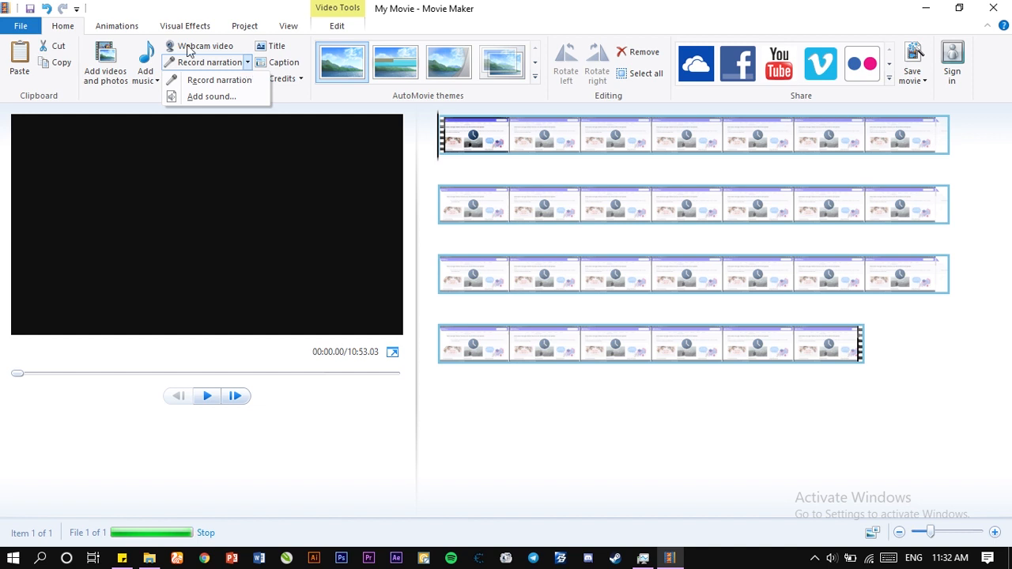
click(249, 8)
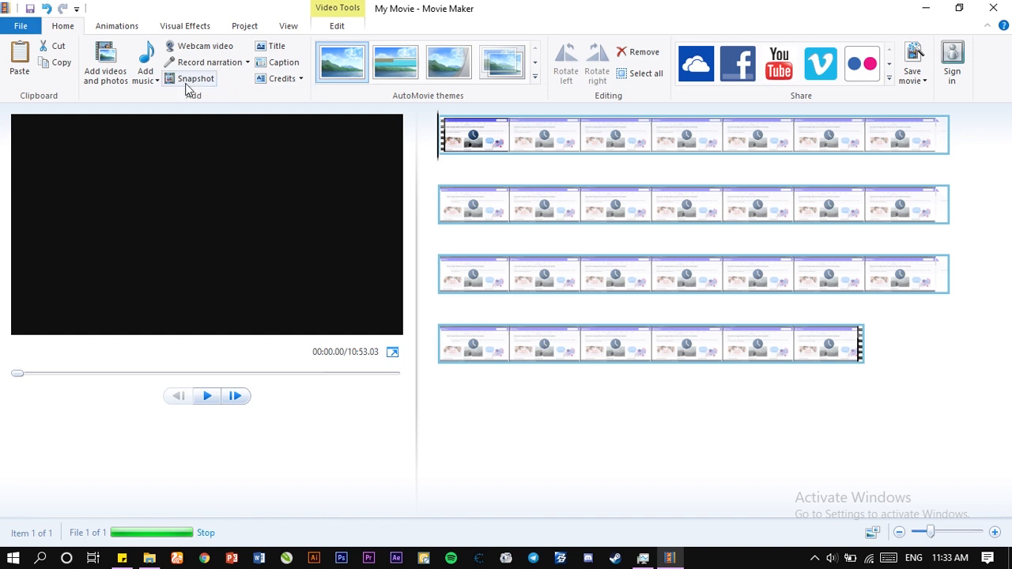
Insert a title clip before the video and a credits clip at the end of the movie
click(275, 53)
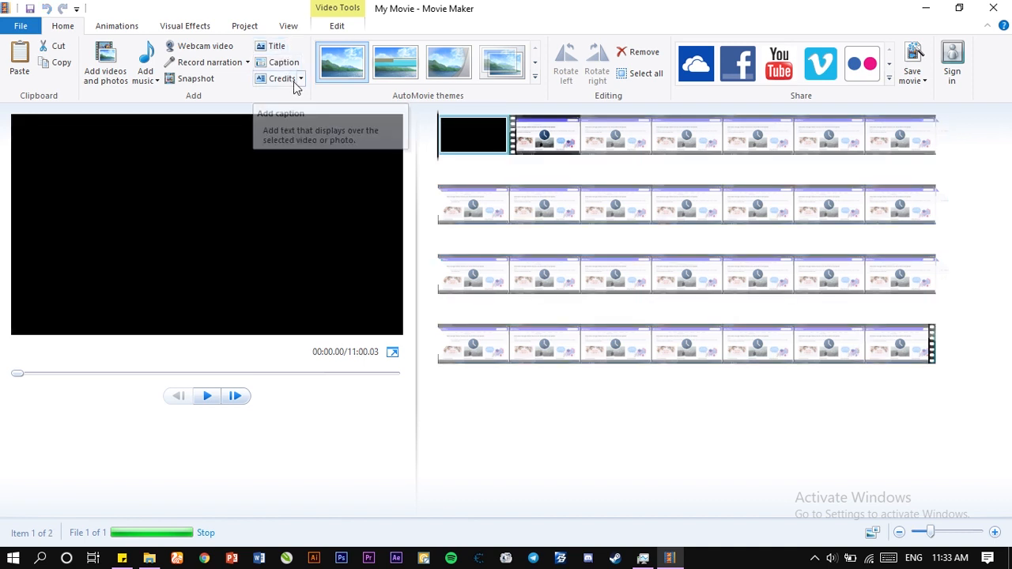
click(286, 82)
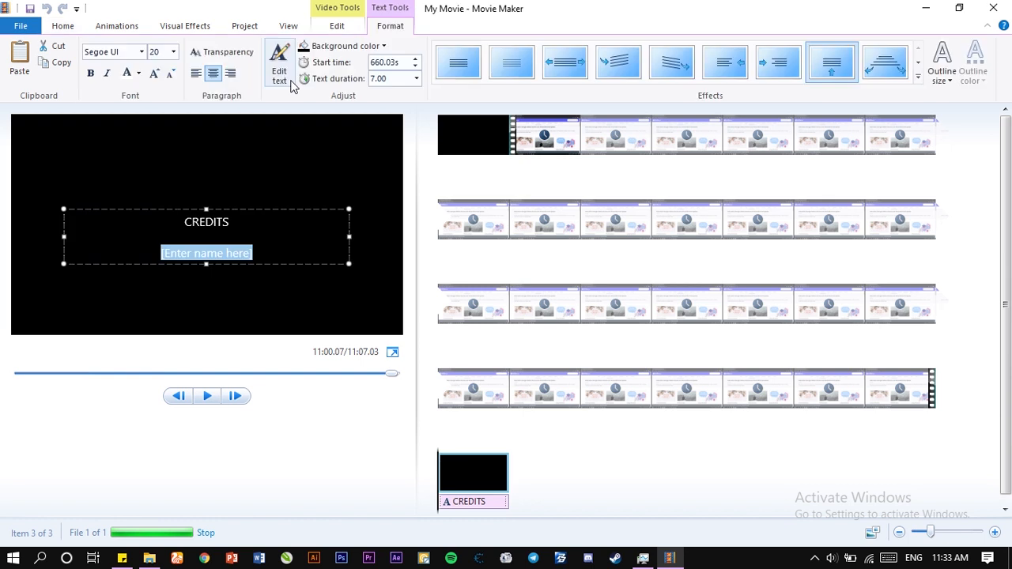
Delete the credits text, its black background clip, and the title clip at the start of the movie
click(282, 206)
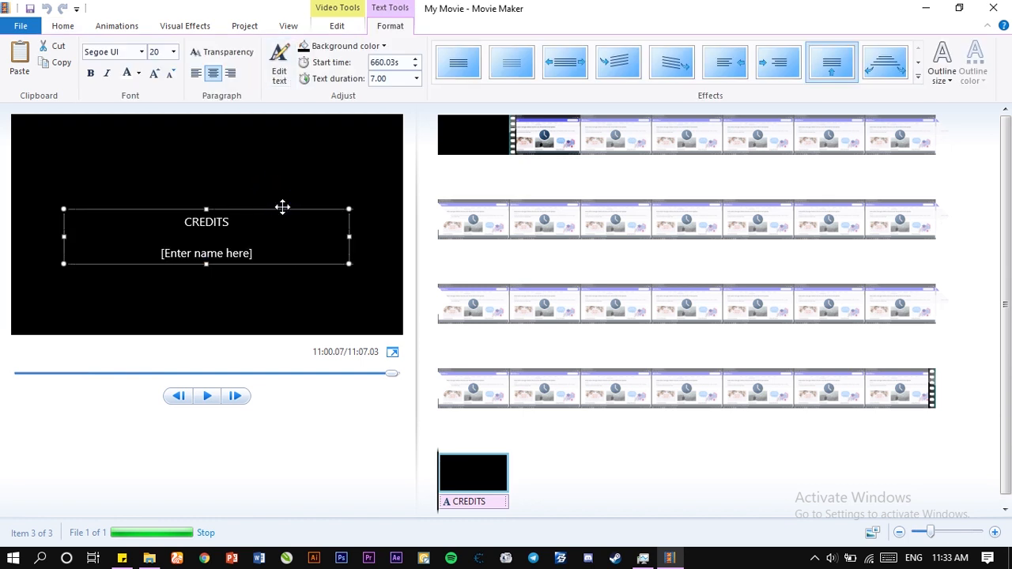
key(Delete)
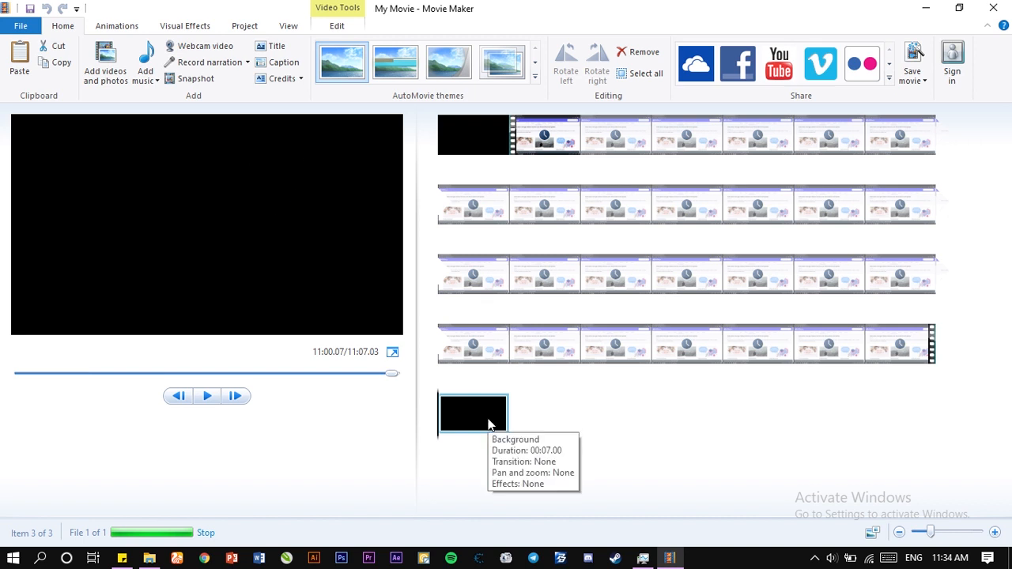
key(Delete)
click(483, 138)
key(Delete)
key(Delete)
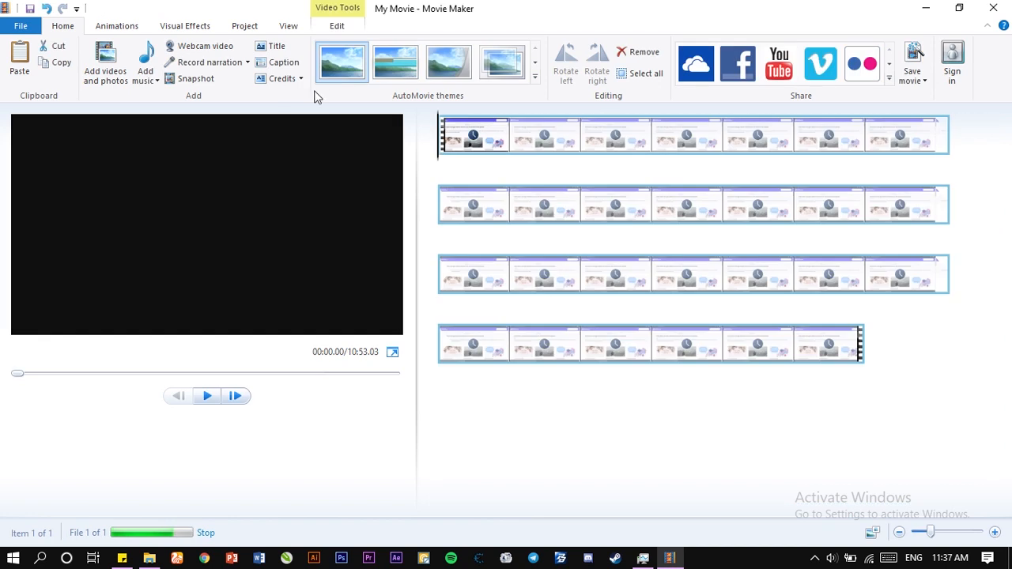
Browse the AutoMovie themes and preview them on the movie, including Fade, without applying any
click(389, 65)
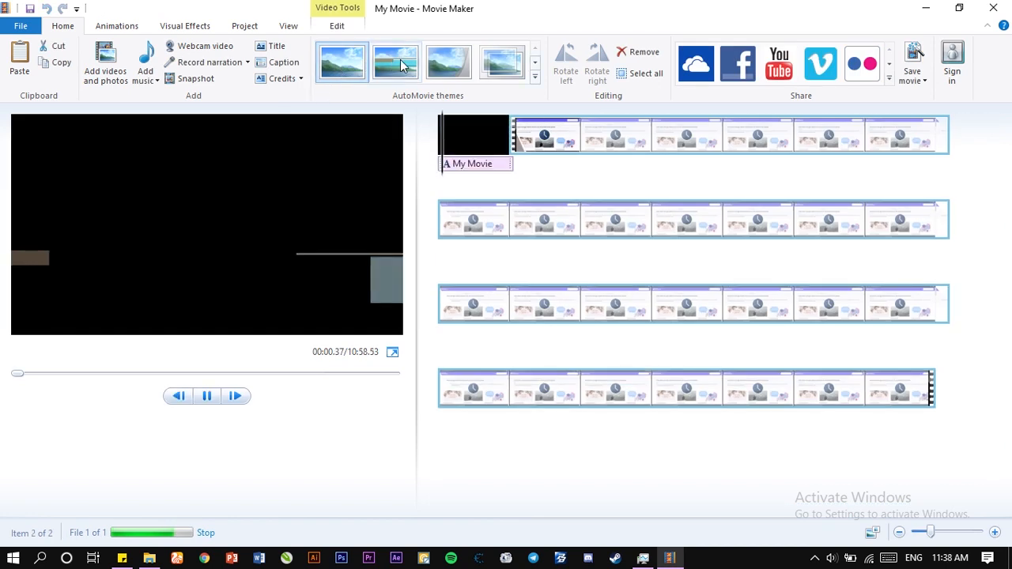
click(535, 68)
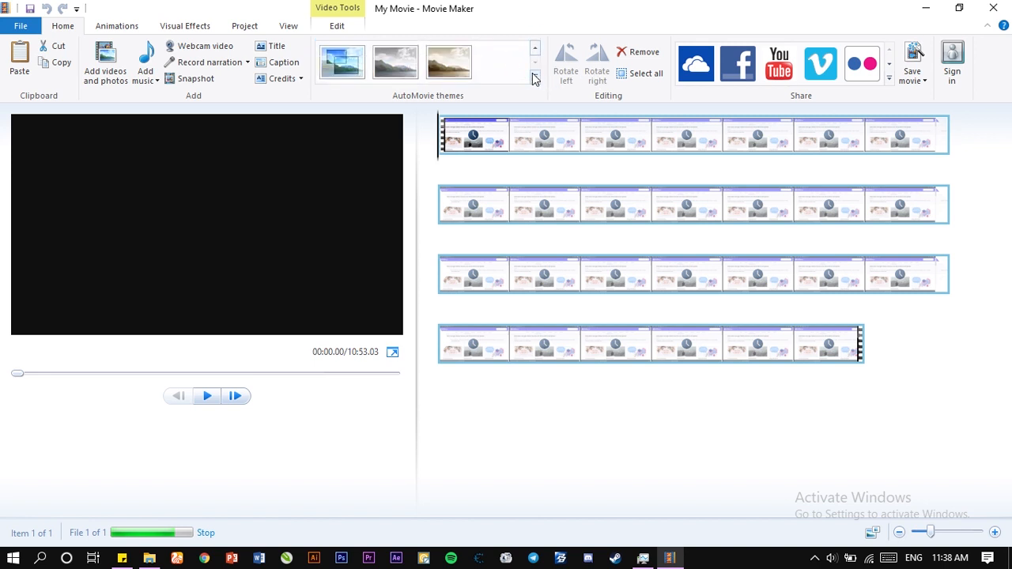
click(535, 49)
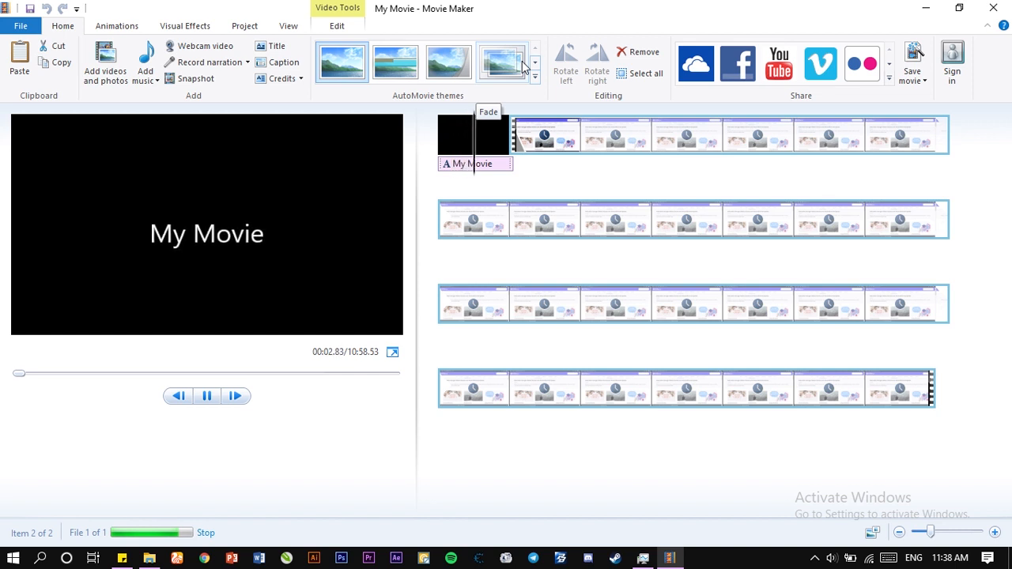
click(535, 68)
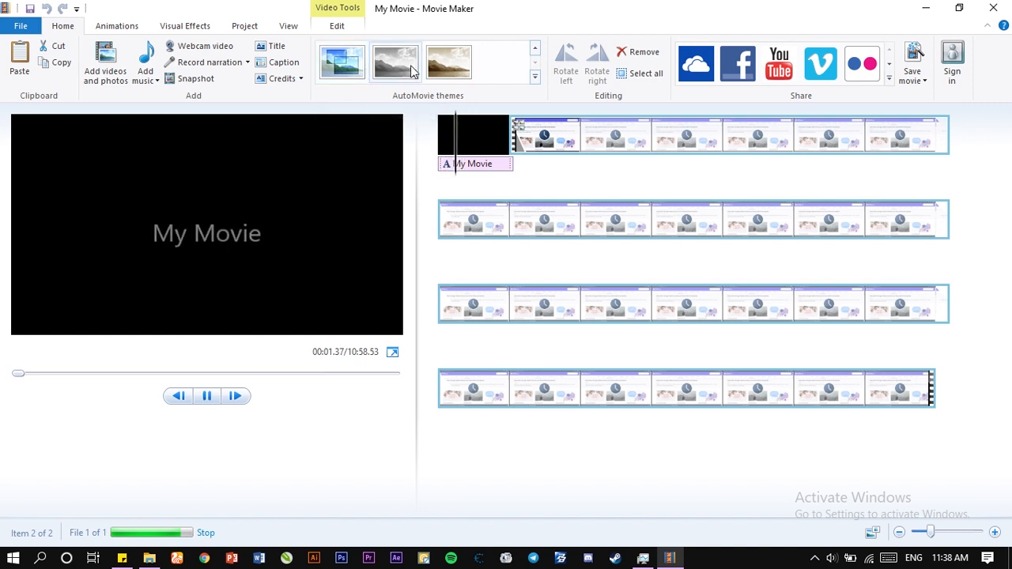
Go back to the beginning of the AutoMovie themes and choose the first one for the movie
click(535, 48)
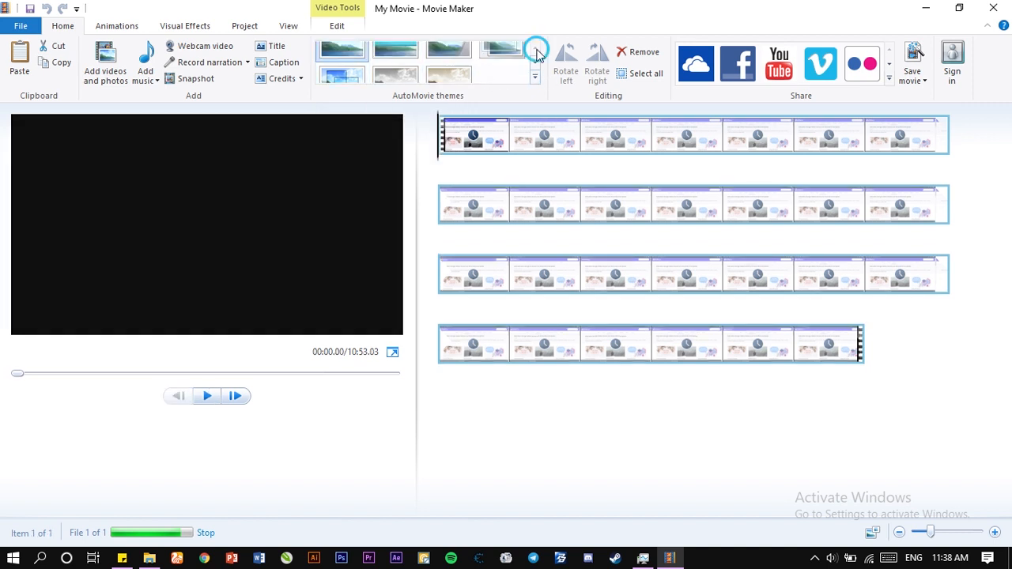
click(341, 61)
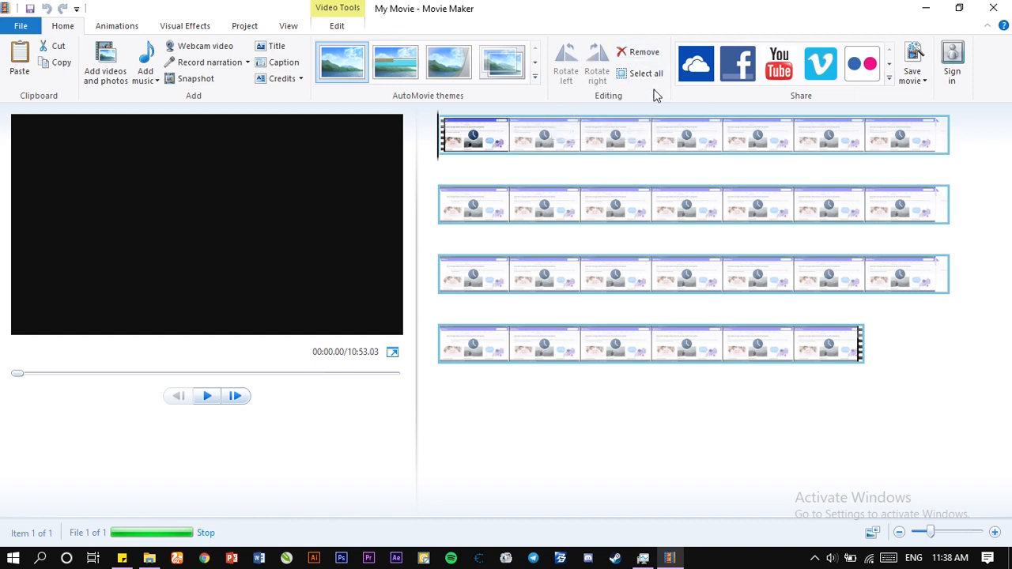
drag(578, 139, 439, 141)
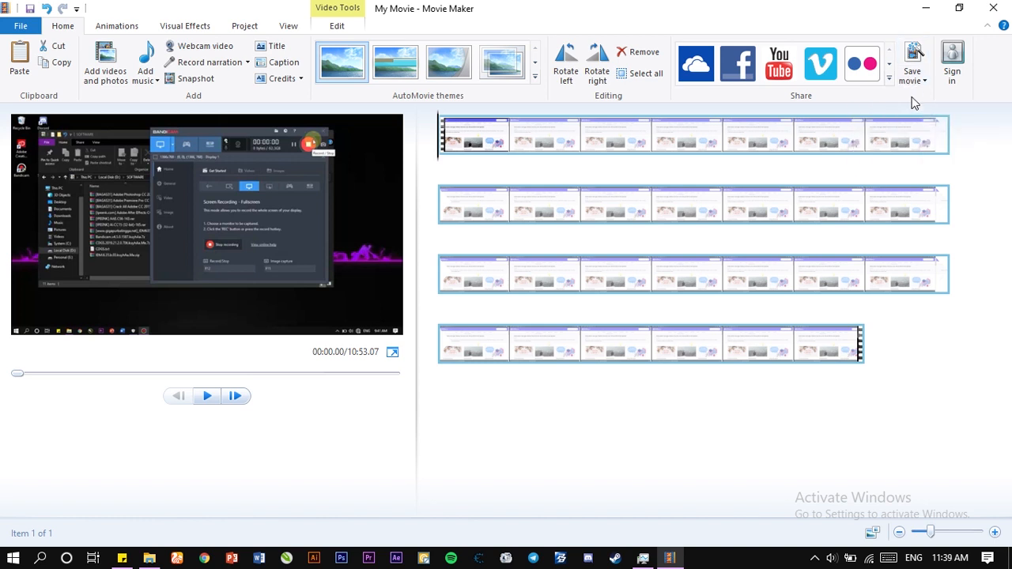
Inspect the options for saving the movie, closing them without choosing any
click(893, 363)
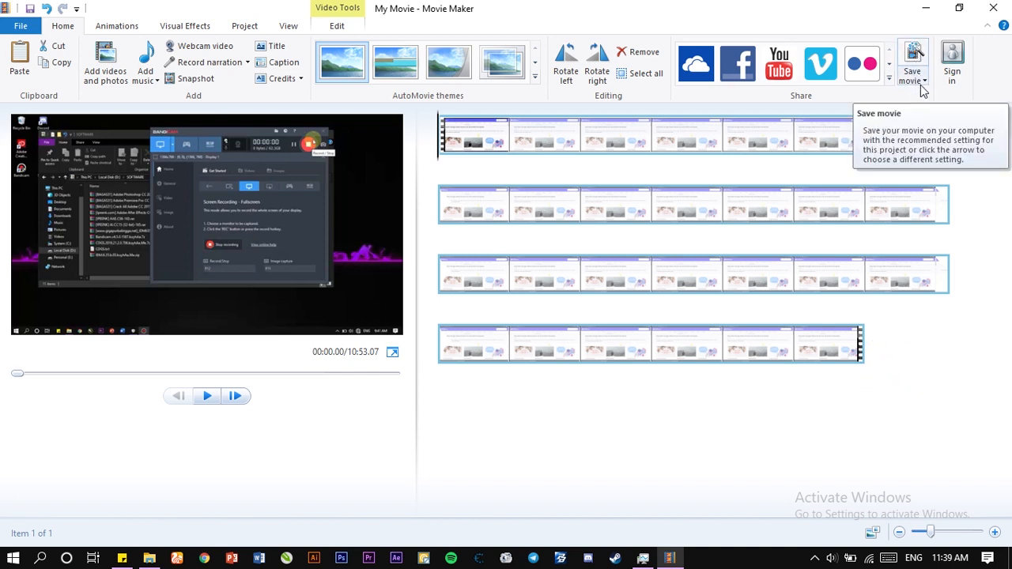
click(917, 84)
click(238, 2)
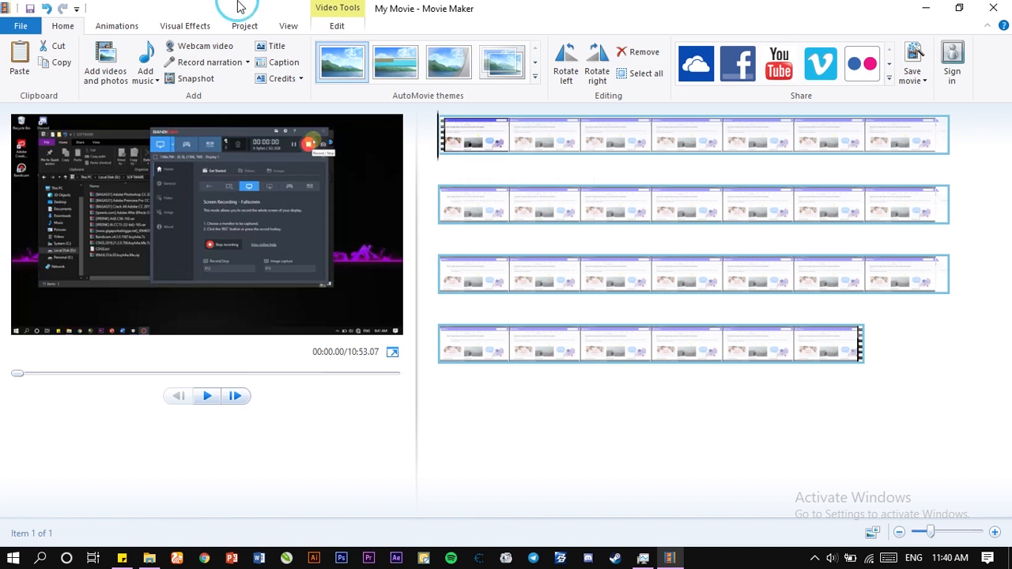
Examine the available transitions, the pan and zoom animations, and the visual effects for the video
click(122, 29)
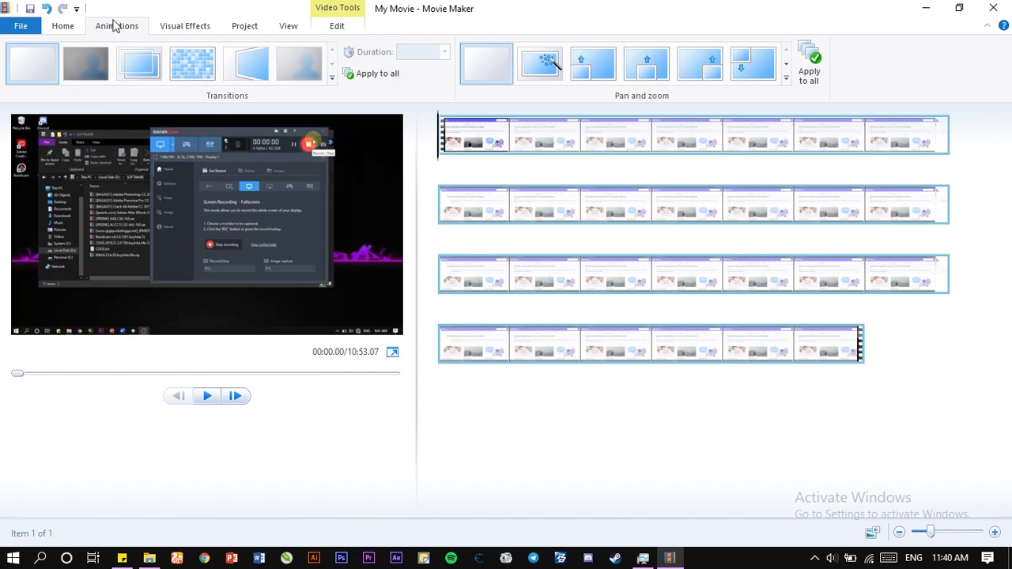
click(204, 83)
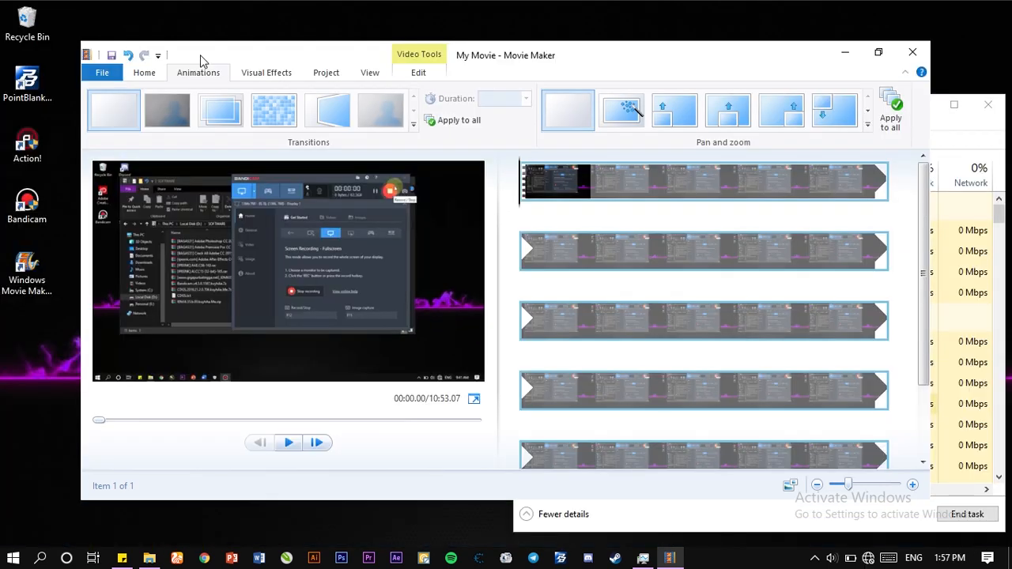
click(261, 72)
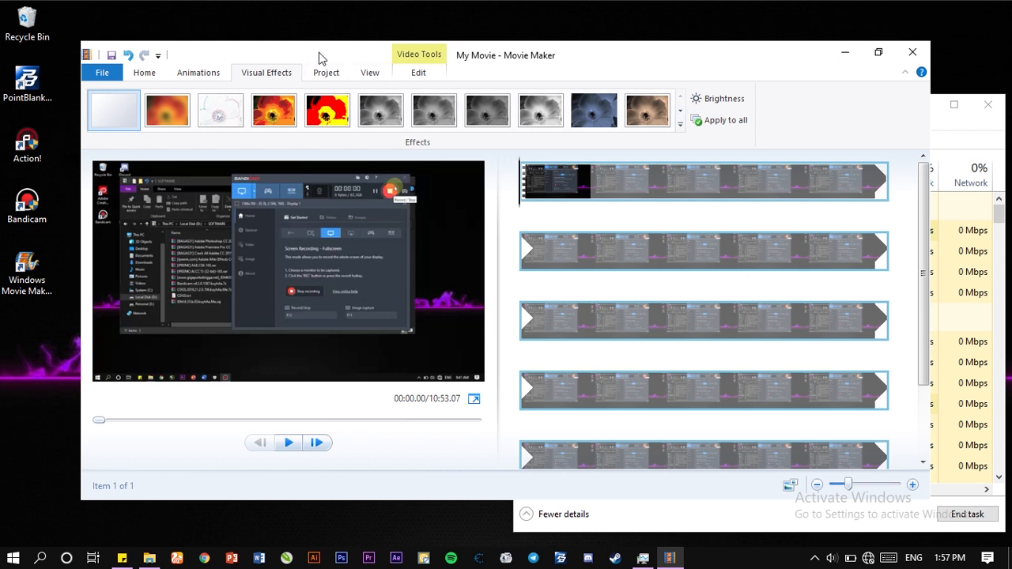
Try the Standard (4:3) aspect ratio for the project and return it to Widescreen (16:9)
click(323, 73)
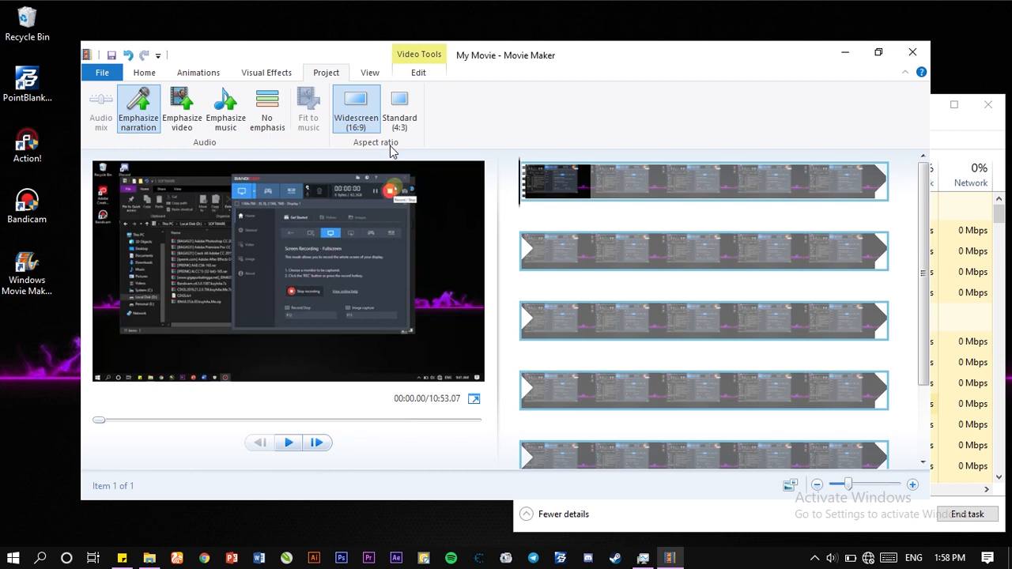
click(411, 122)
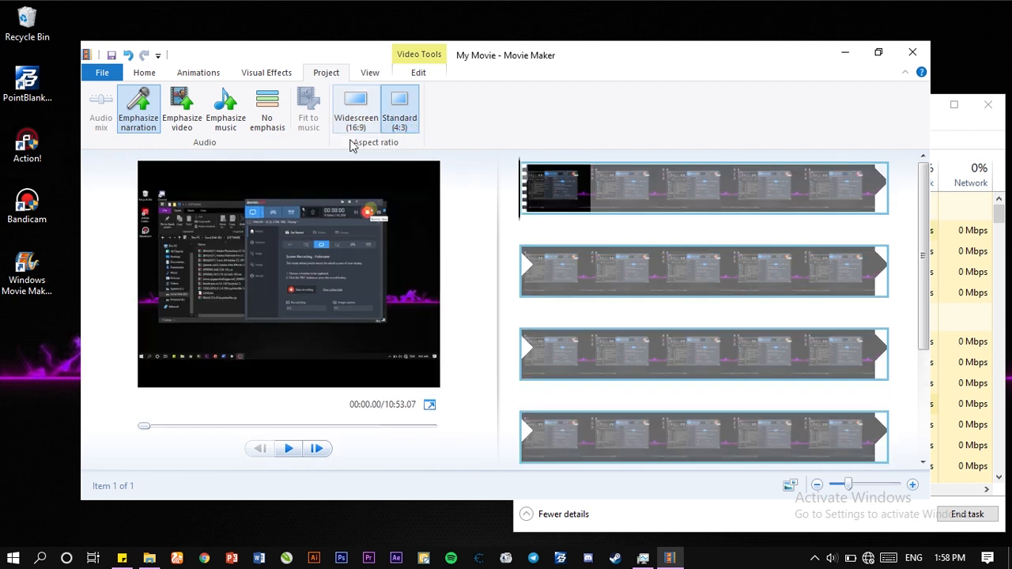
click(356, 111)
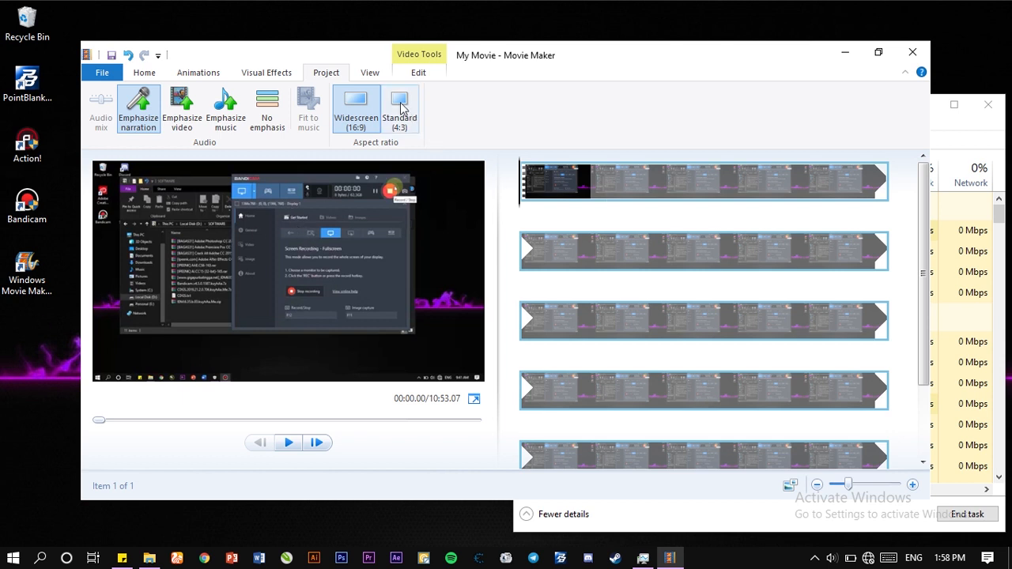
Try the medium, large, small and extra small thumbnail sizes on the timeline, ending with small icons
click(374, 77)
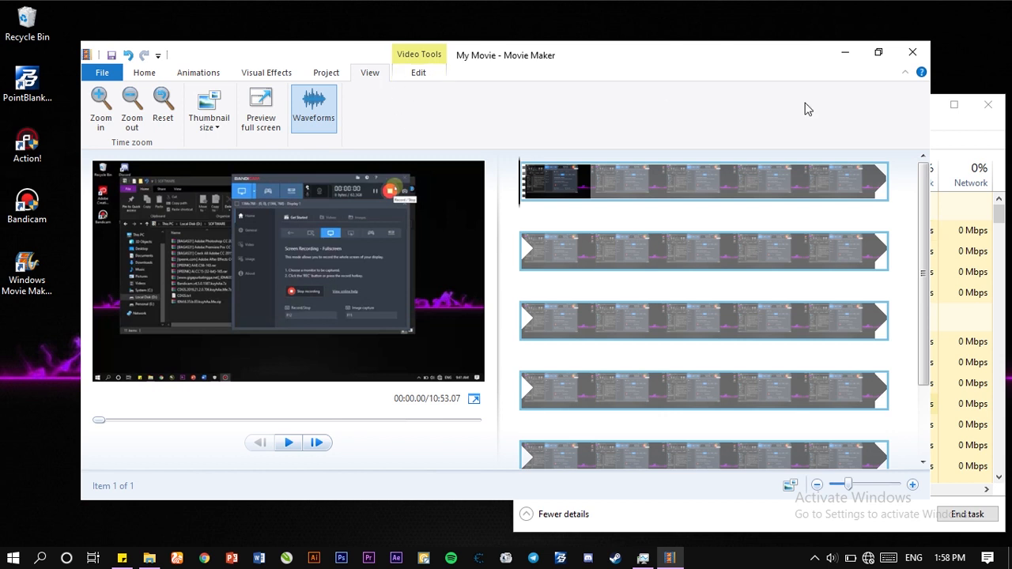
scroll(714, 268, down, 3)
scroll(714, 268, up, 3)
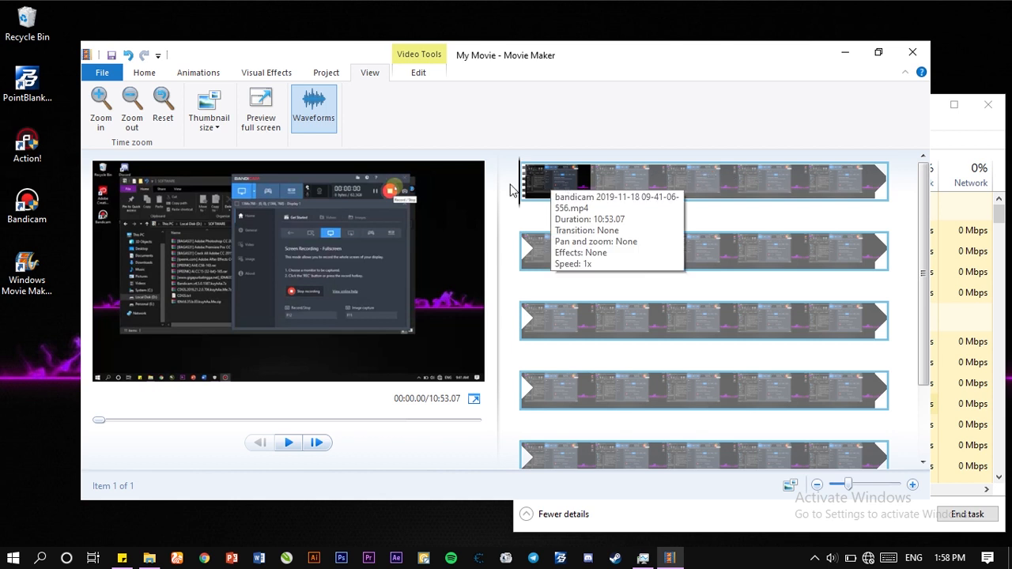
click(209, 119)
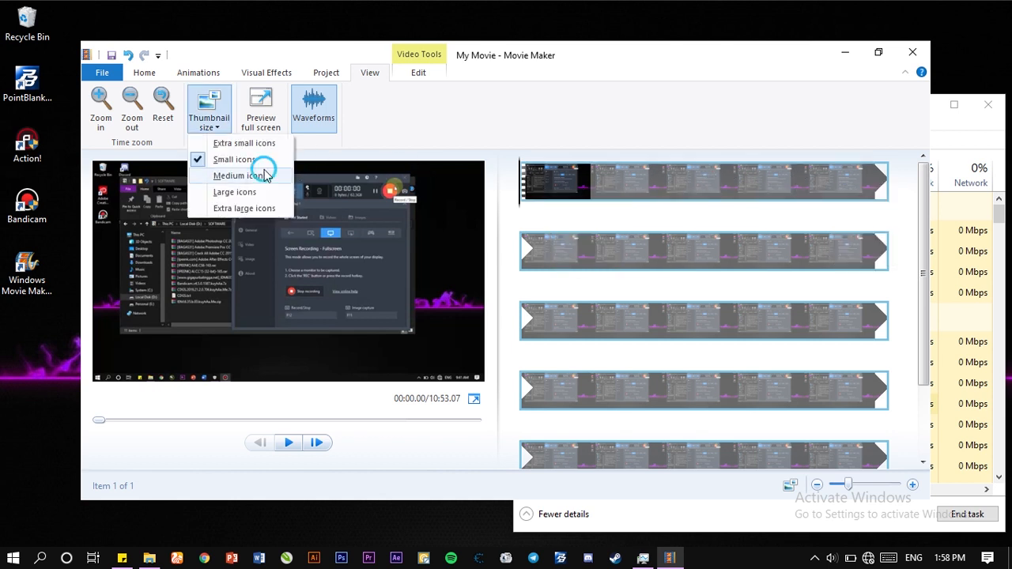
click(264, 173)
click(209, 111)
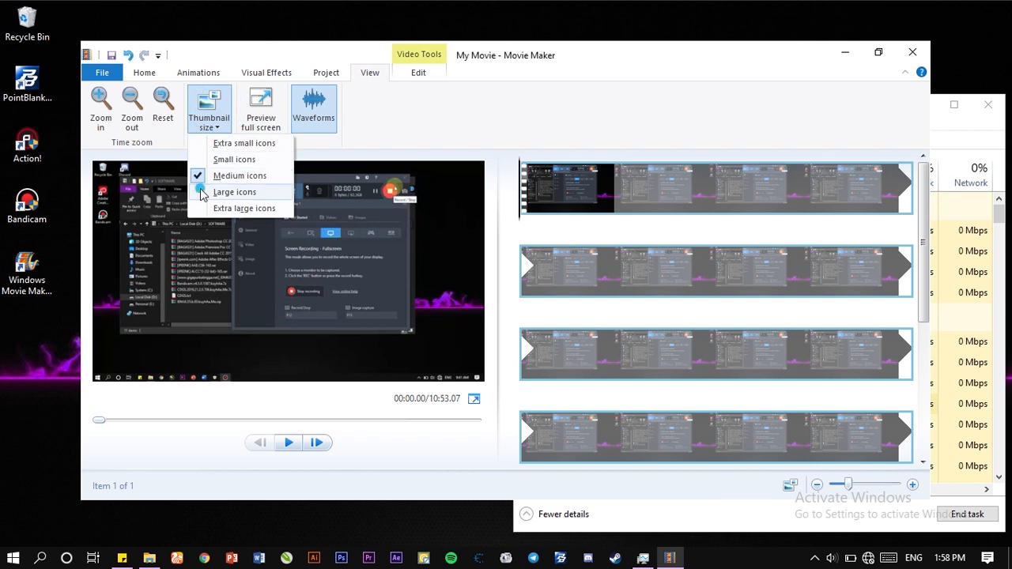
click(201, 191)
click(199, 123)
click(201, 159)
click(208, 119)
click(212, 143)
click(209, 115)
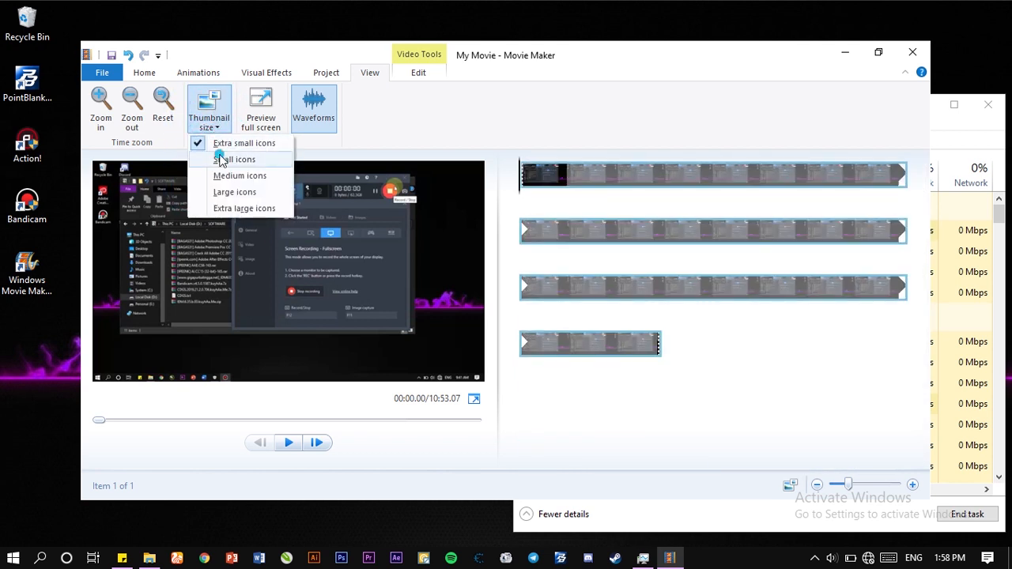
click(220, 159)
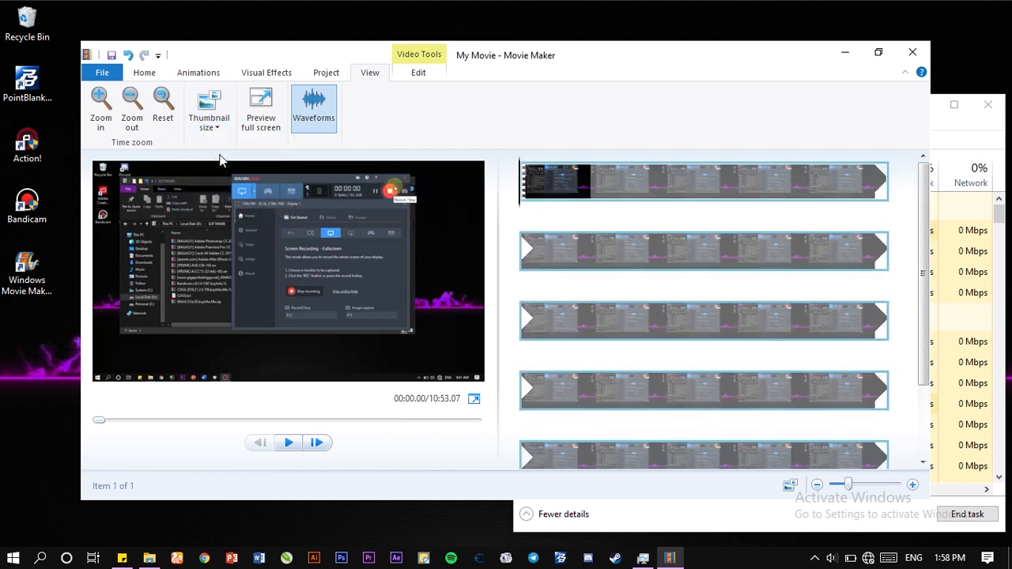
Toggle the waveforms display and examine the video's editing options for audio fades, speed, trimming and stabilization
click(305, 117)
click(424, 60)
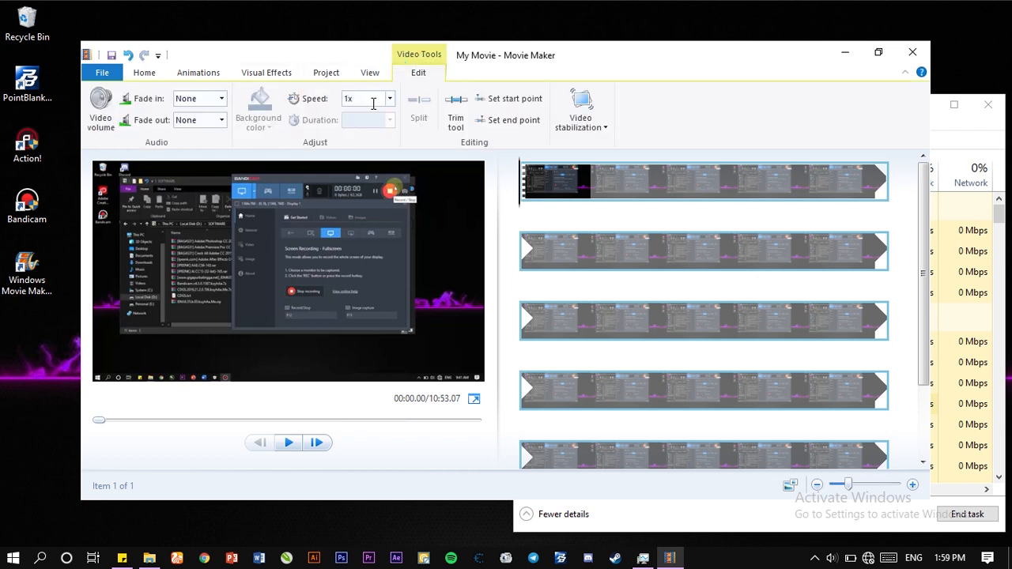
click(144, 73)
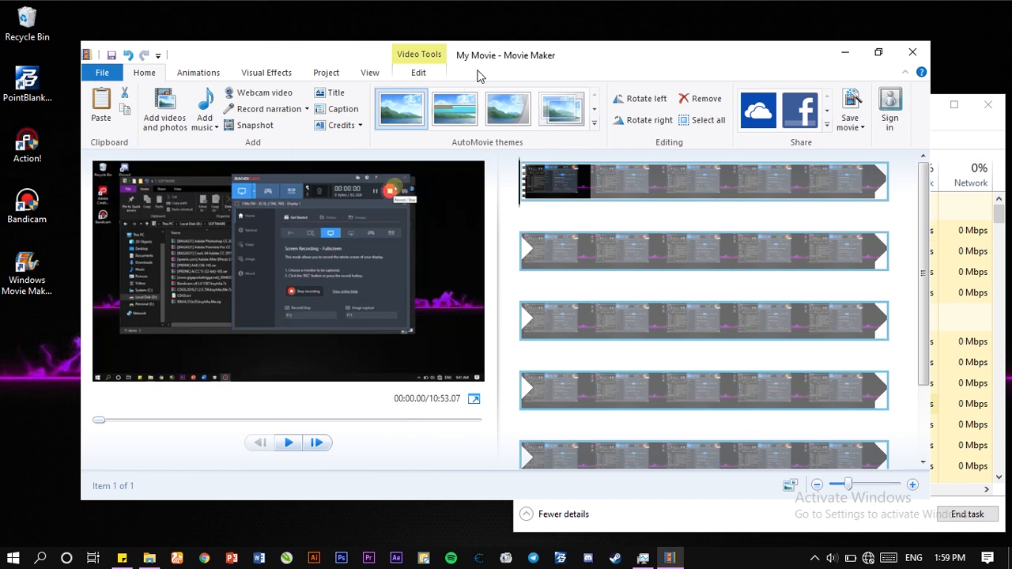
click(418, 71)
Insert a title clip before the video and delete its text box, keeping the black background clip
click(126, 76)
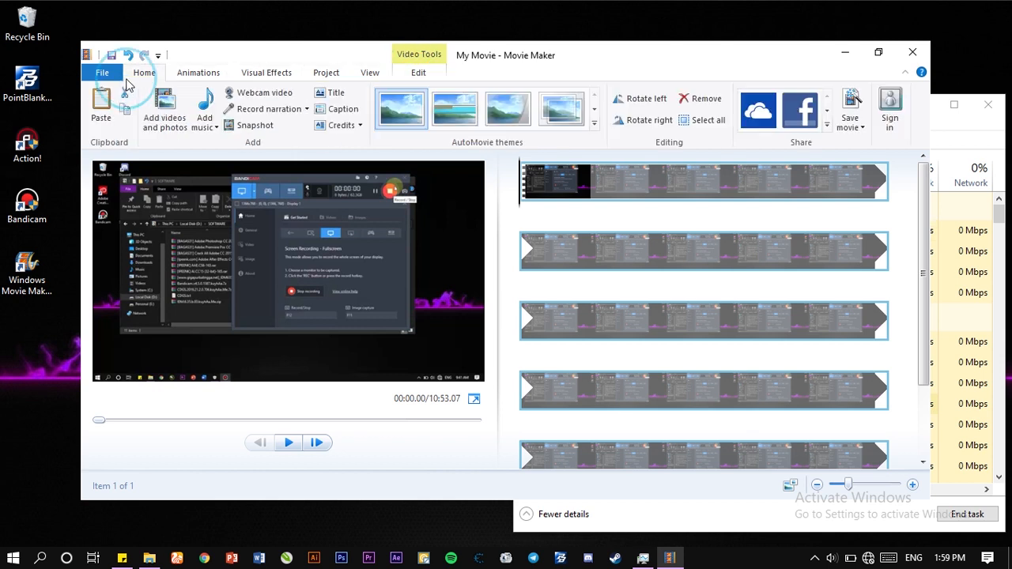
click(336, 93)
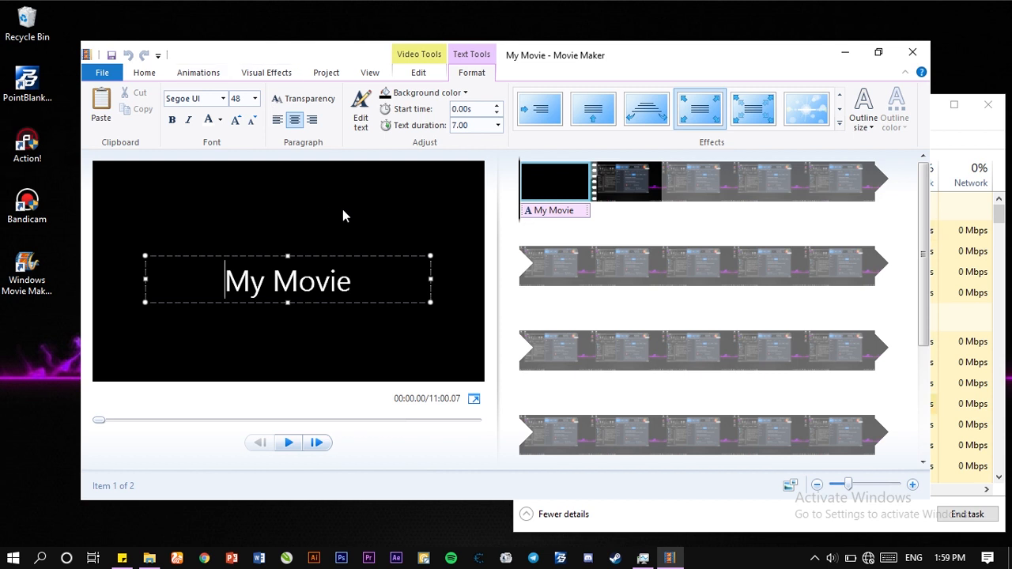
key(Delete)
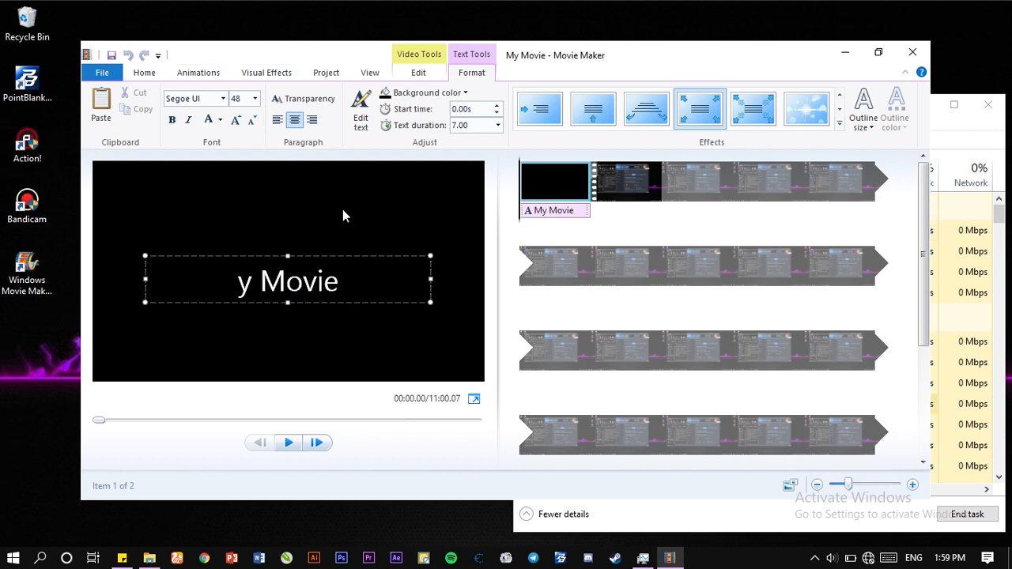
click(380, 254)
key(Delete)
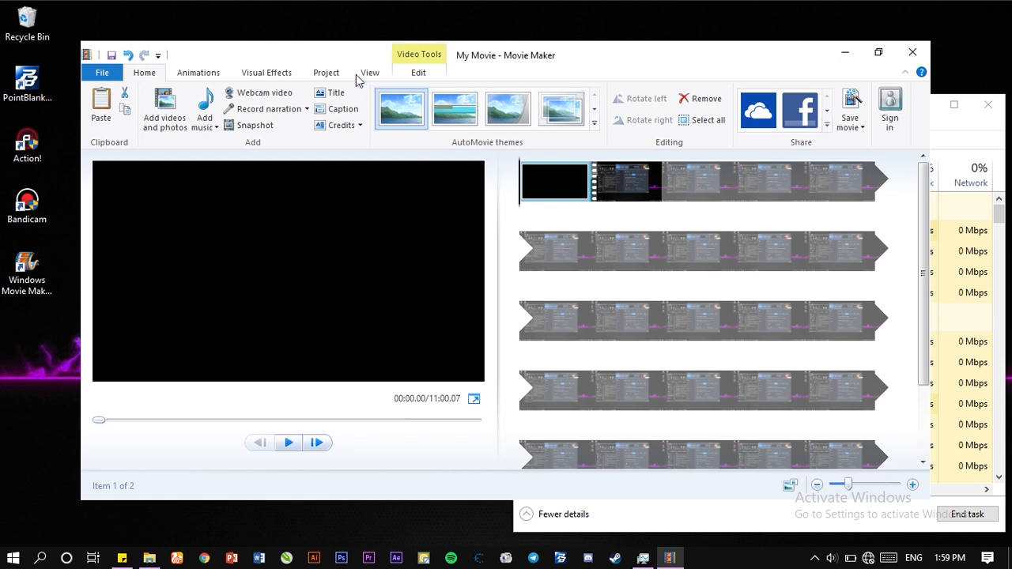